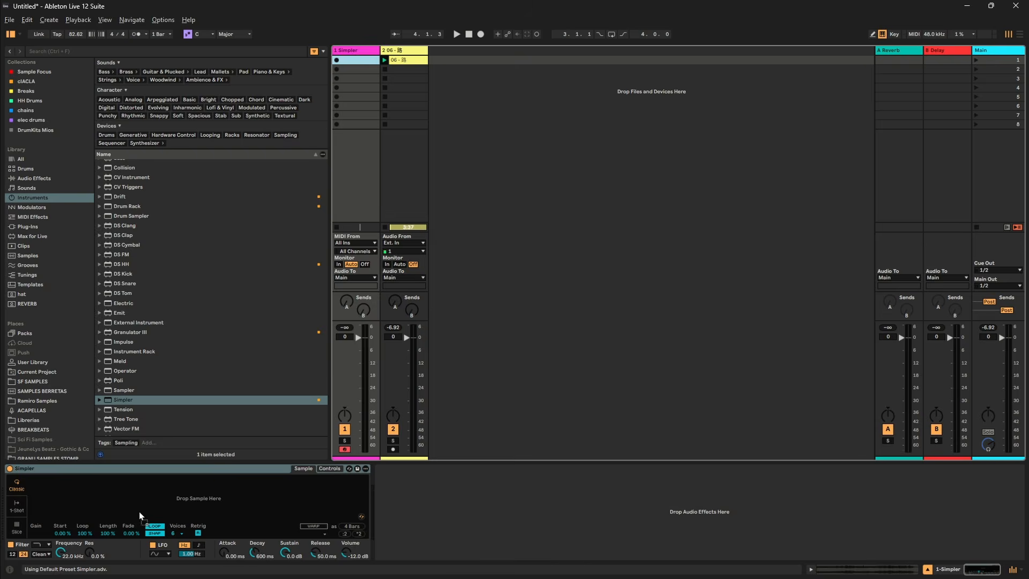
Switch the Simpler holding the 06 - 路 sample to Slice mode, sliced by Transient.
drag(140, 512, 141, 512)
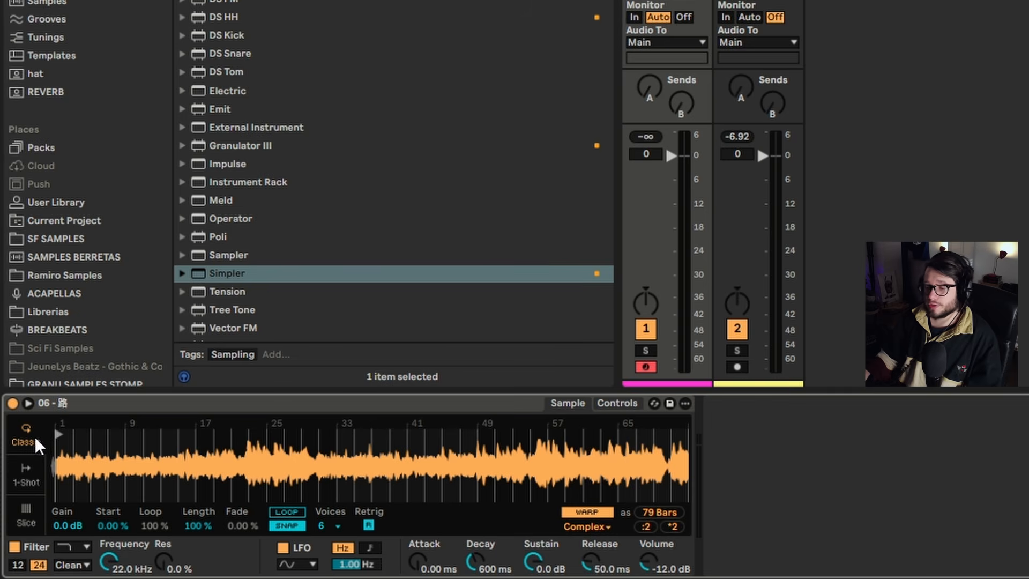
click(35, 509)
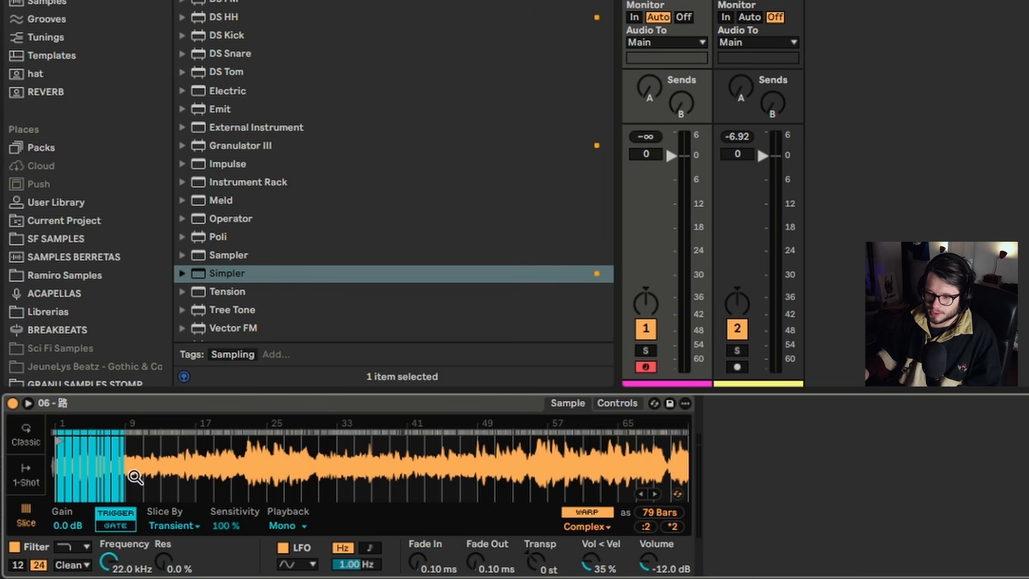
drag(93, 461, 402, 497)
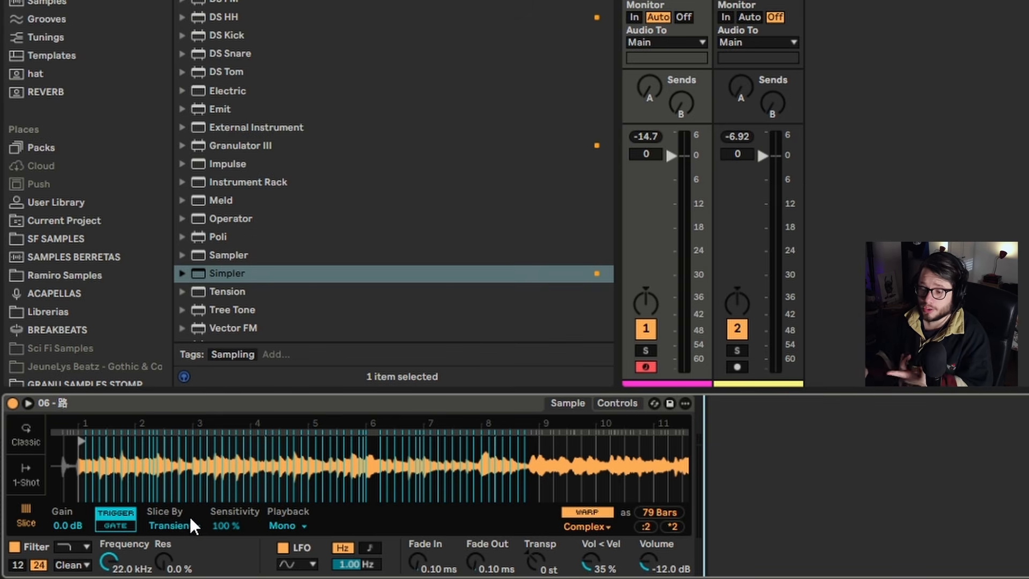
click(191, 520)
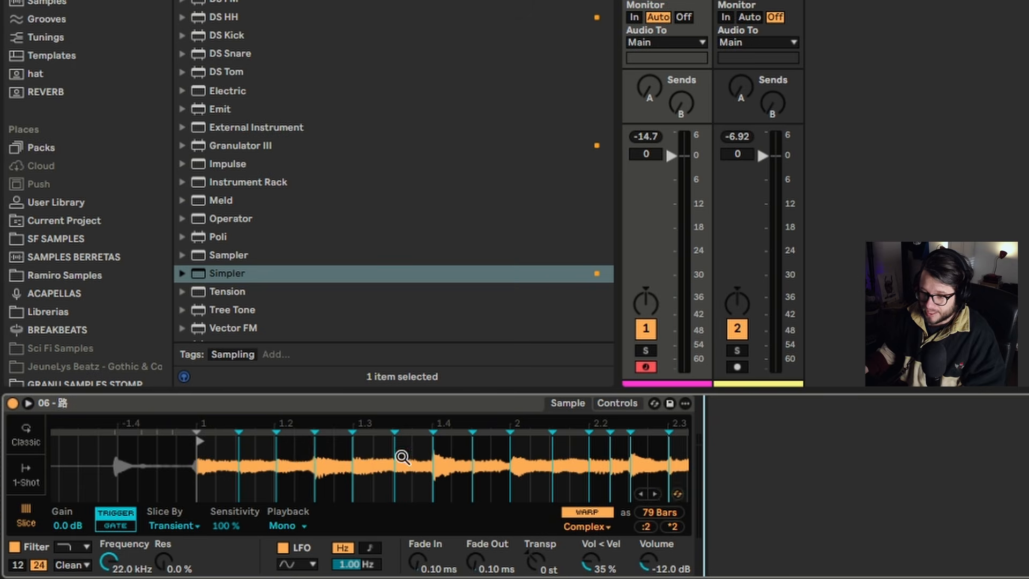
drag(401, 458, 361, 388)
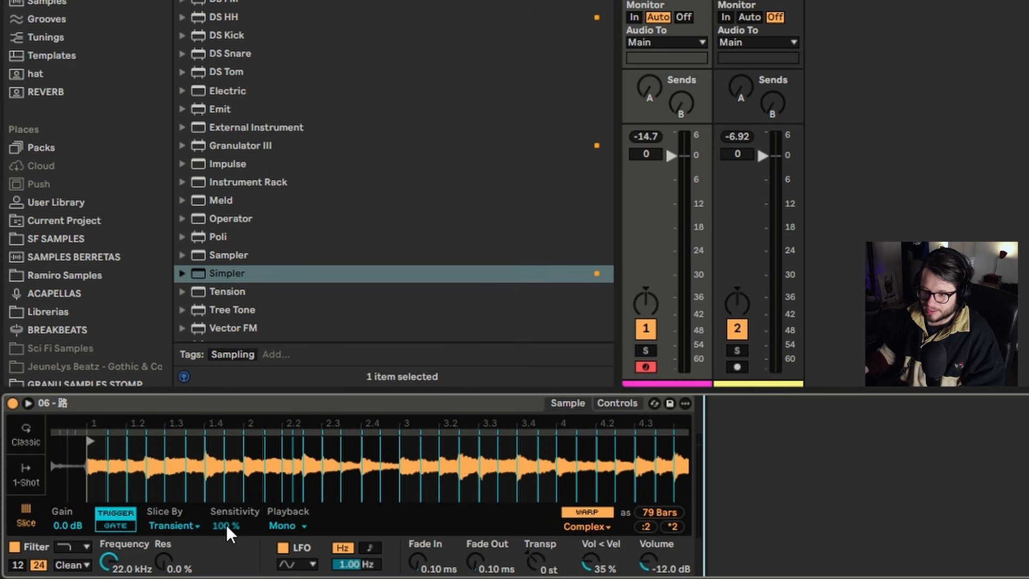
drag(268, 465, 281, 324)
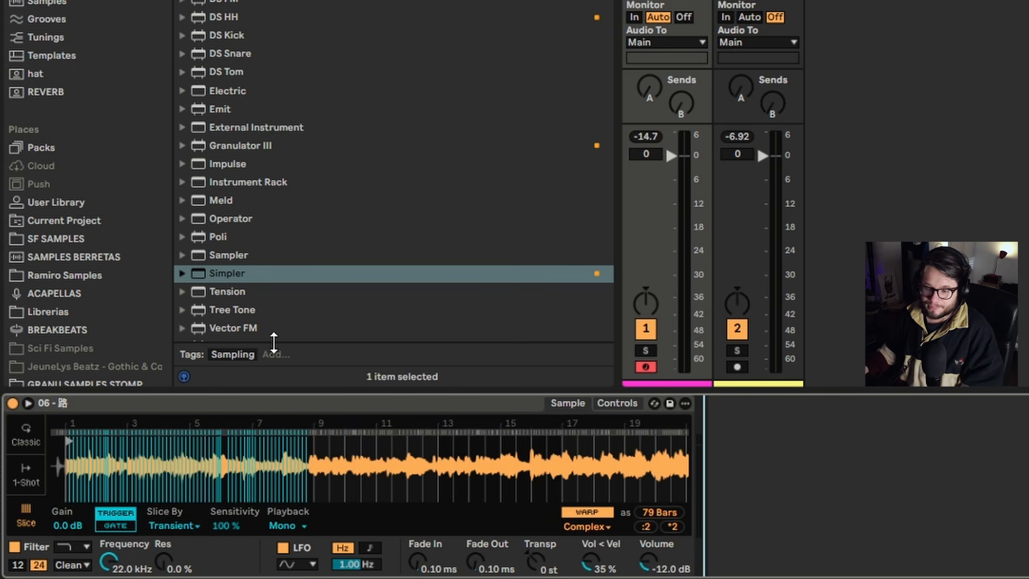
Set Simpler's slice Sensitivity to 65 % and turn off Warp for the sample.
drag(223, 523, 244, 563)
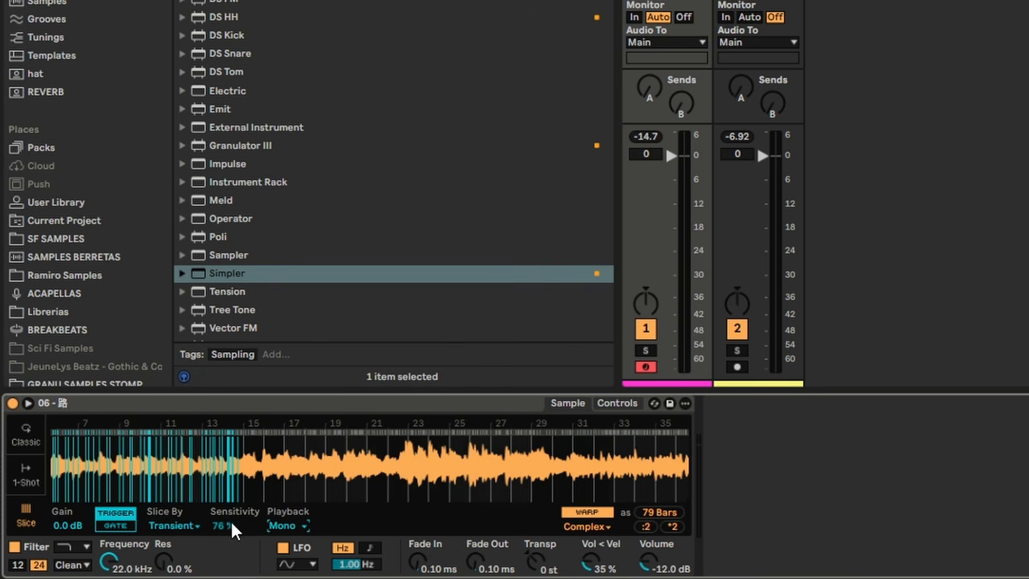
drag(231, 522, 249, 505)
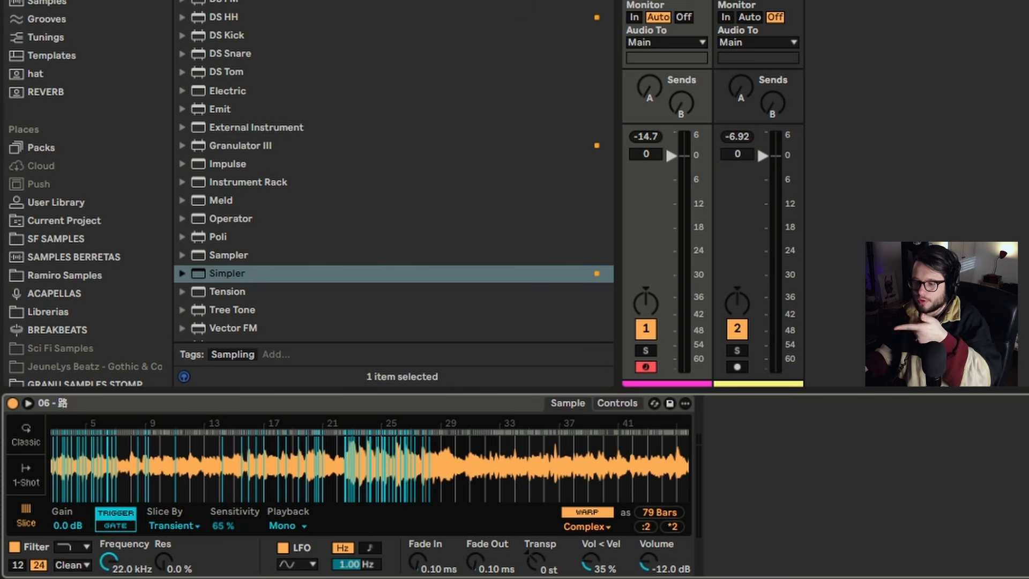
click(577, 510)
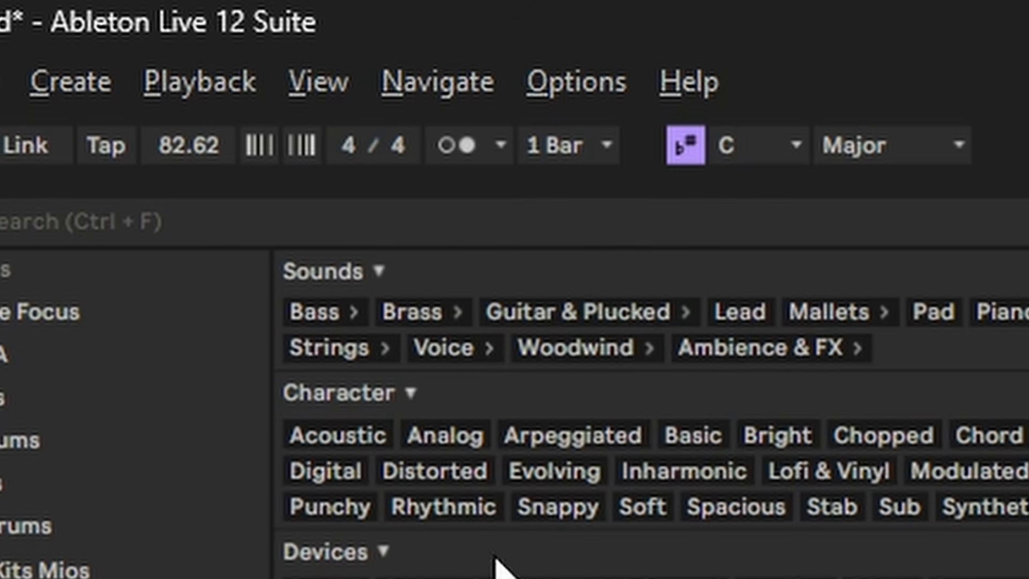
Set the project tempo to 71 BPM.
drag(184, 161, 310, 1)
drag(203, 145, 269, 2)
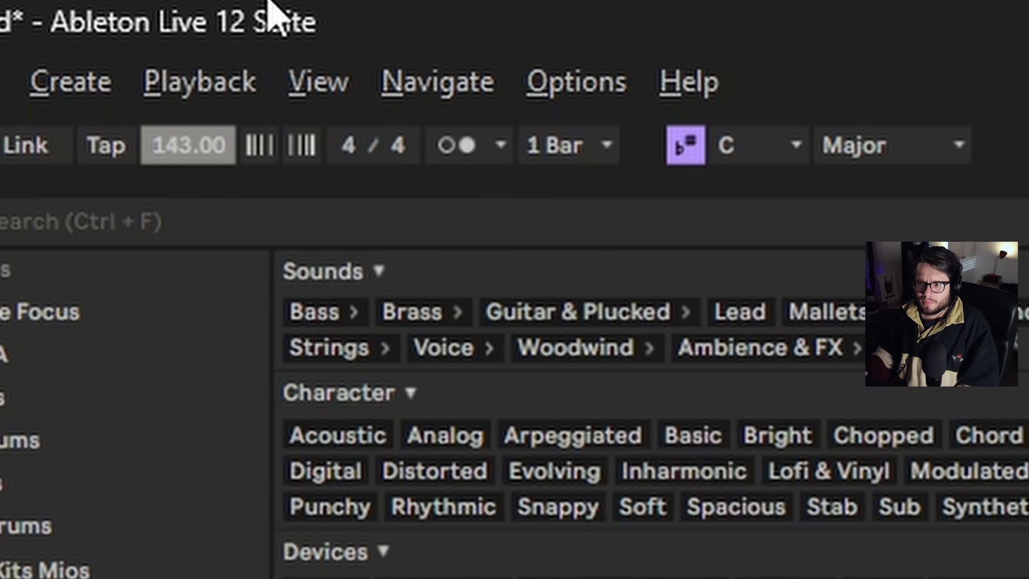
drag(177, 160, 375, 311)
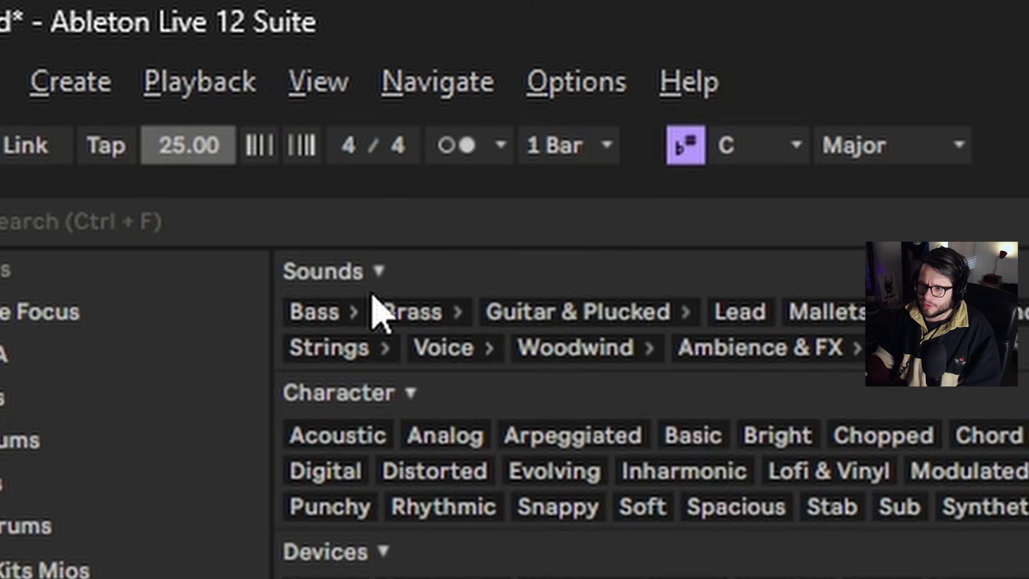
drag(192, 145, 195, 130)
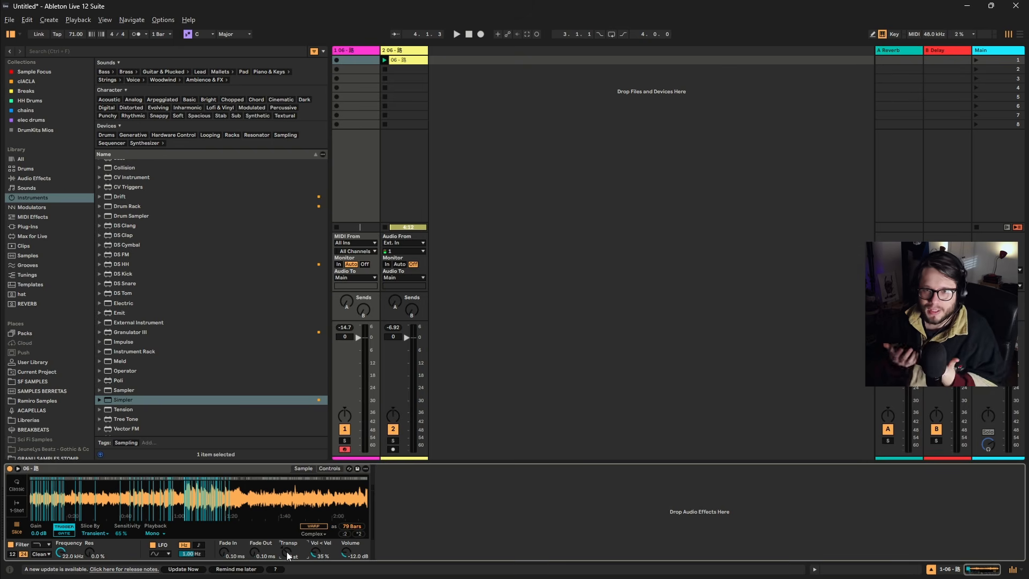
Shift the computer MIDI keyboard to the C1 to D2 octave range and play a slice.
click(474, 502)
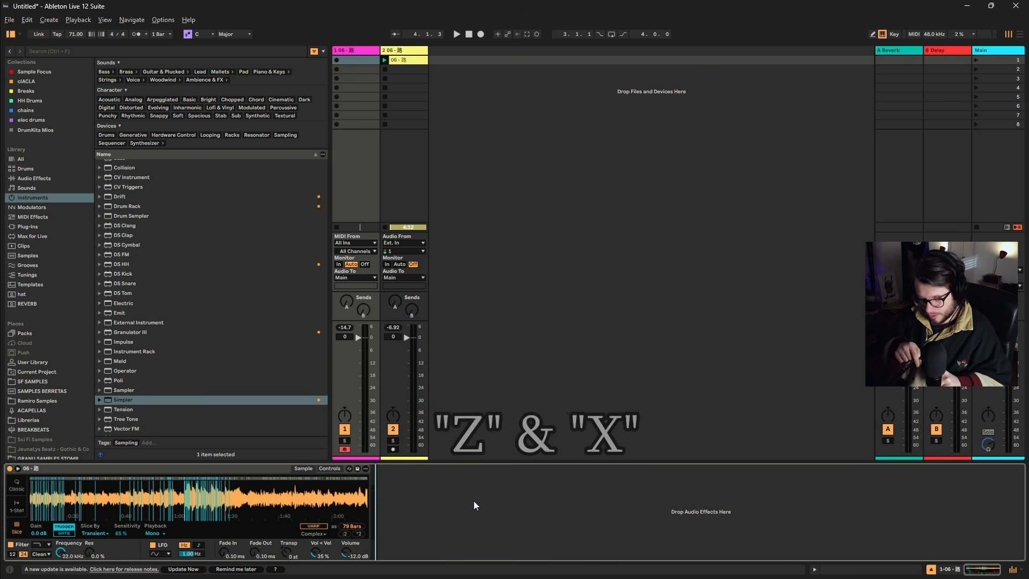
key(z)
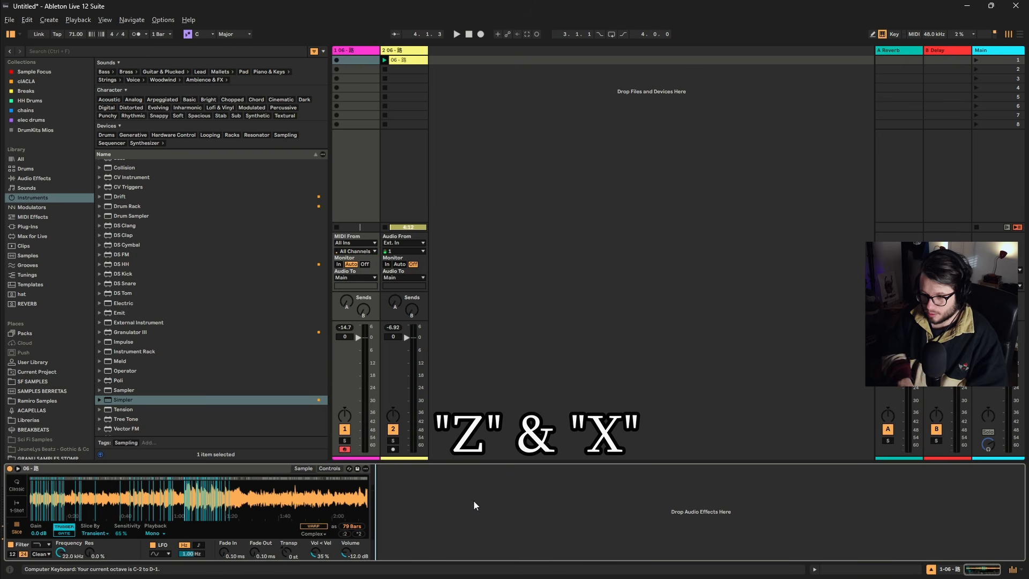
key(x)
key(x)
key(x)
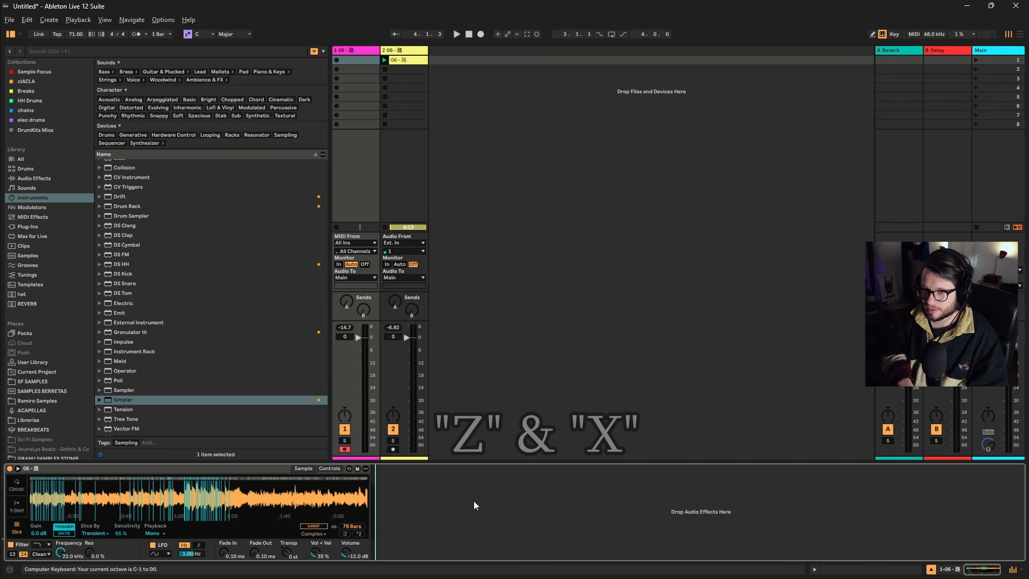
key(a)
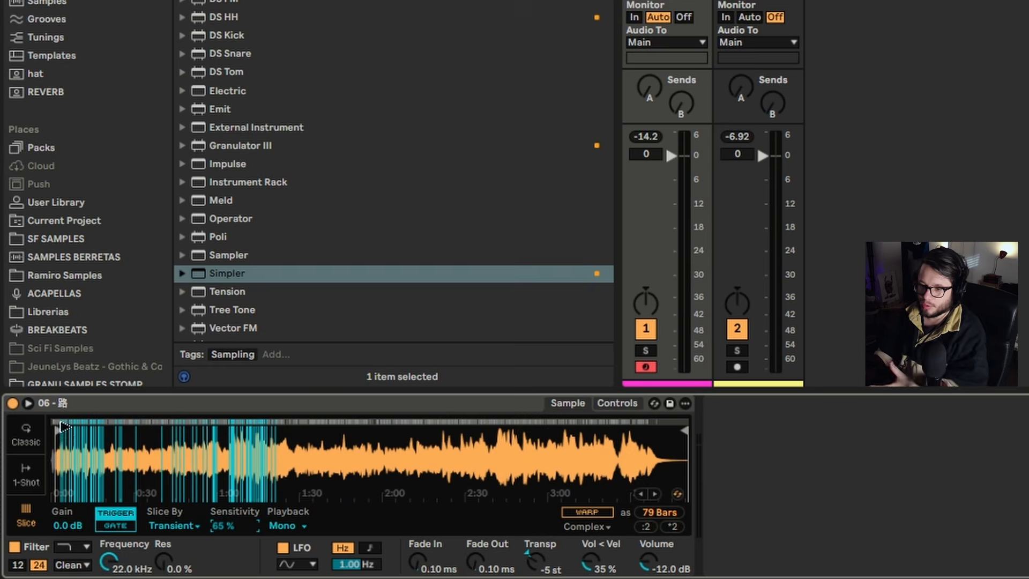
Set the slice Sensitivity to 56 % and shift a slice marker slightly between 1:38:400 and 1:38:600 on the waveform.
drag(61, 426, 368, 427)
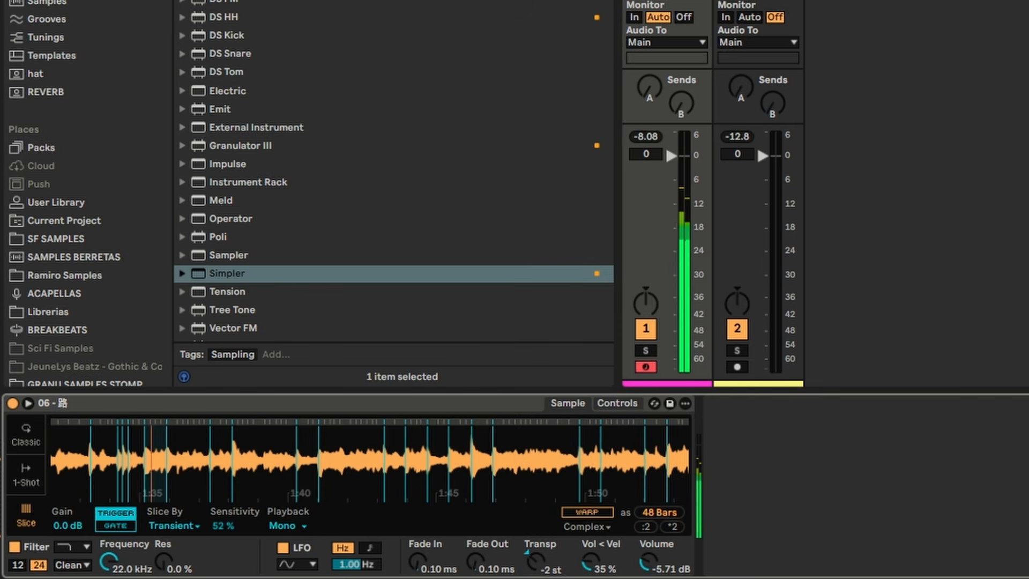
drag(216, 465, 216, 536)
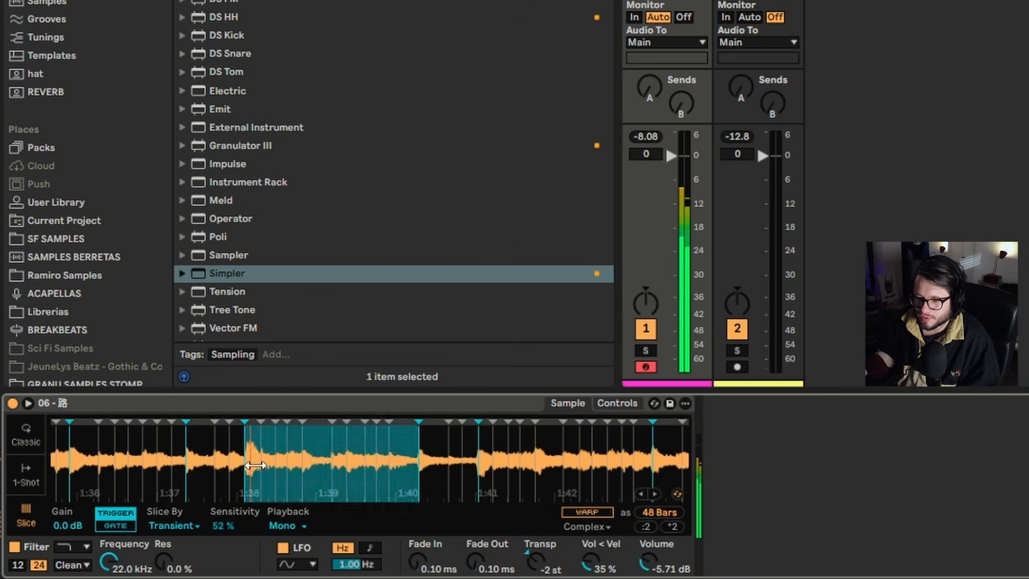
drag(250, 437, 250, 519)
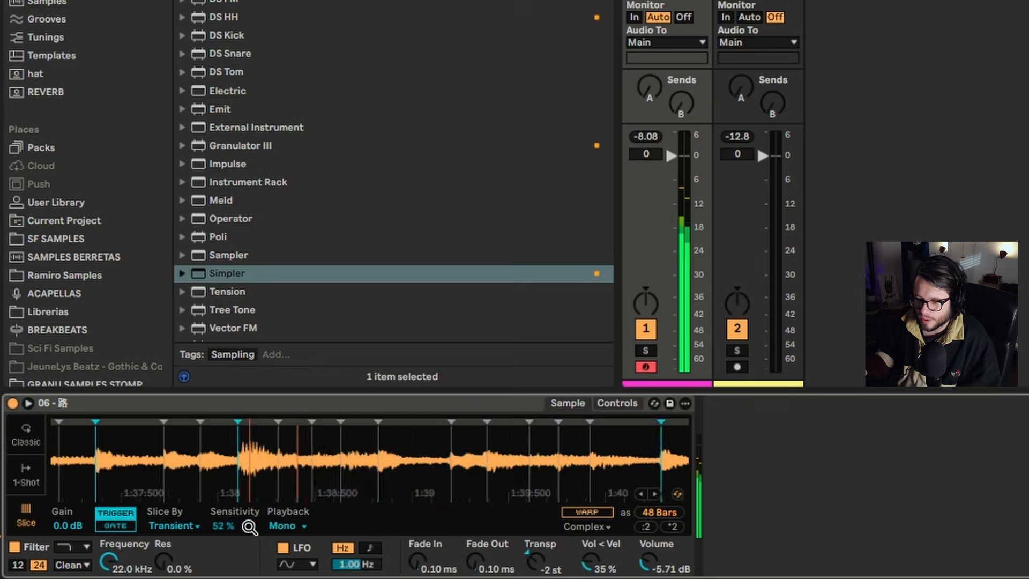
mouse_move(245, 453)
mouse_down()
mouse_move(217, 499)
mouse_move(231, 502)
mouse_up()
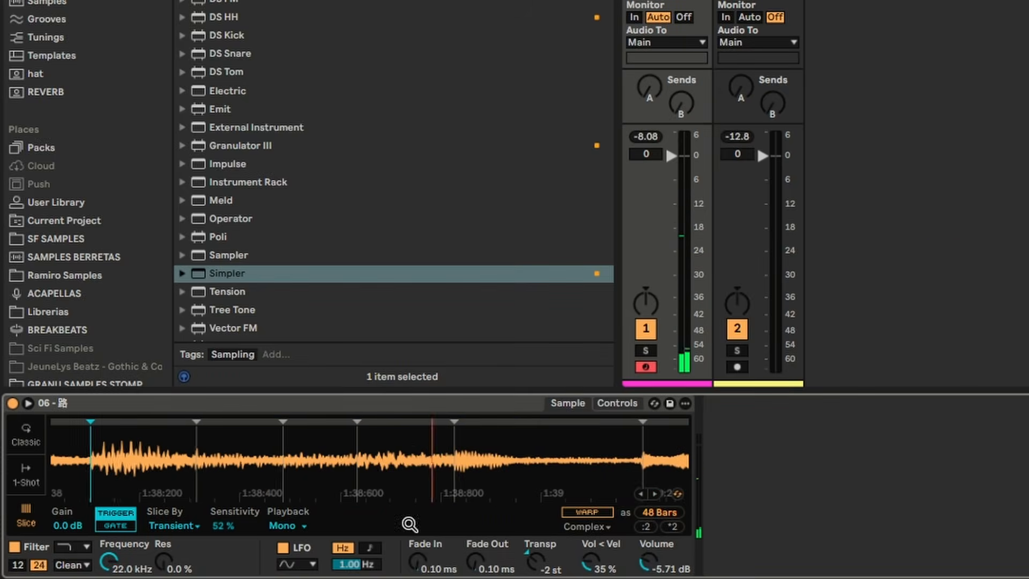
drag(409, 524, 434, 470)
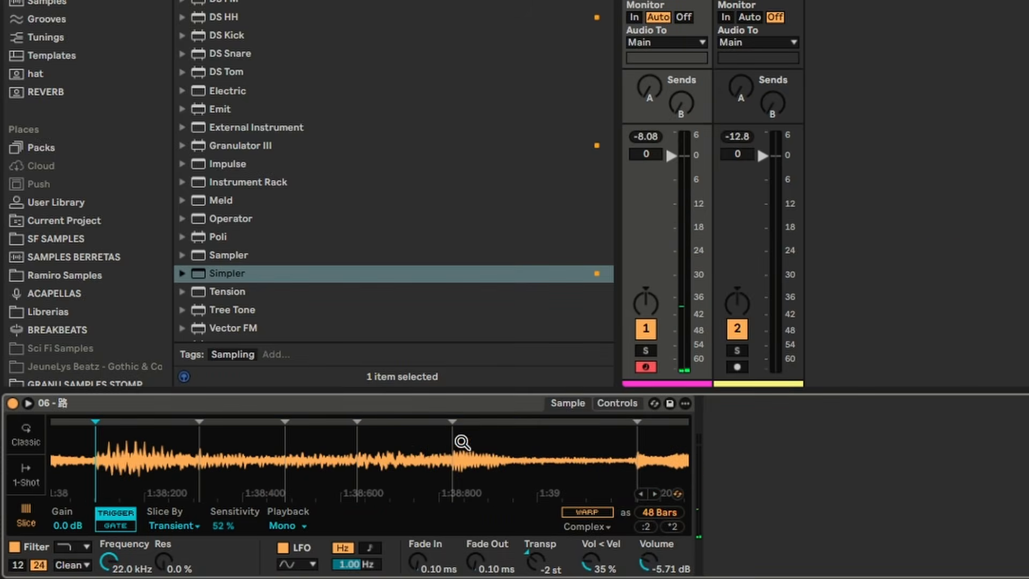
drag(227, 526, 308, 429)
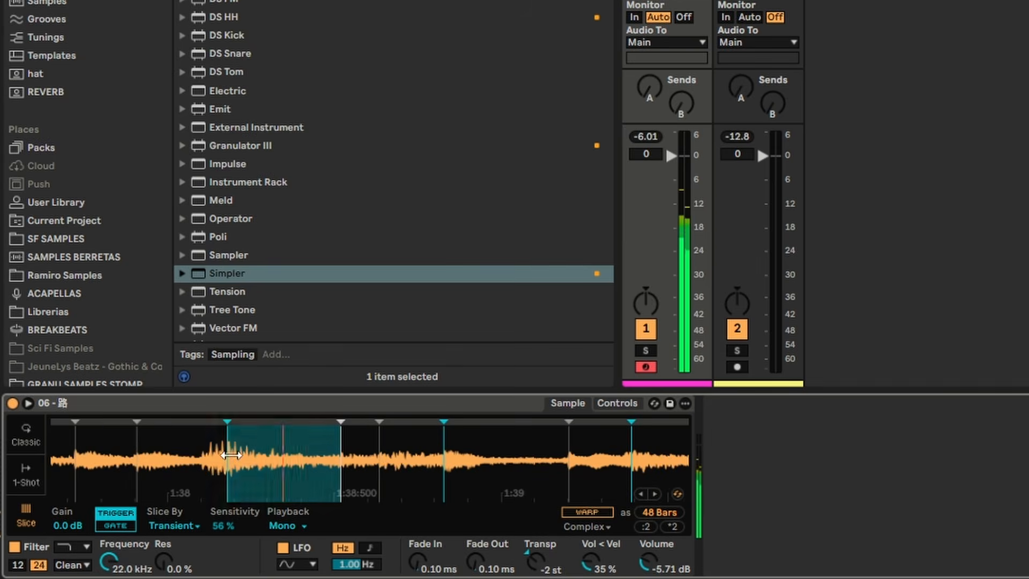
drag(227, 461, 205, 461)
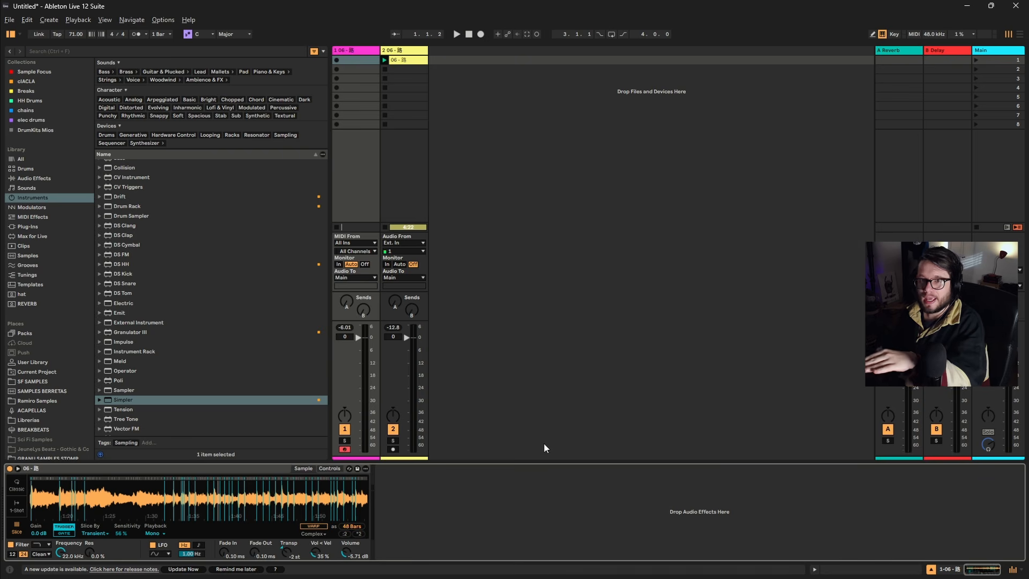
Slice the sample by Beat instead of Transient and set the Division to 1/2.
click(95, 533)
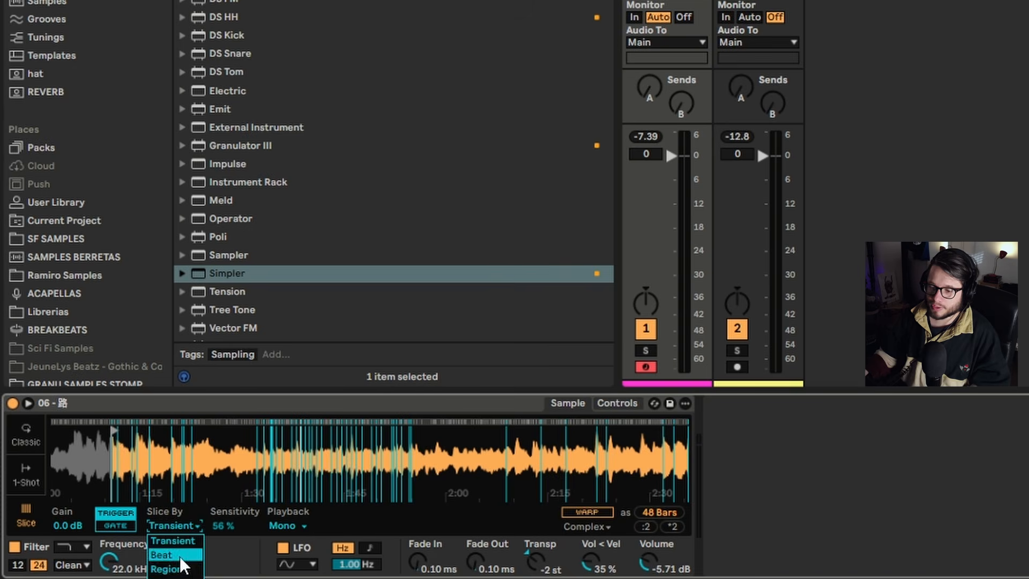
click(90, 549)
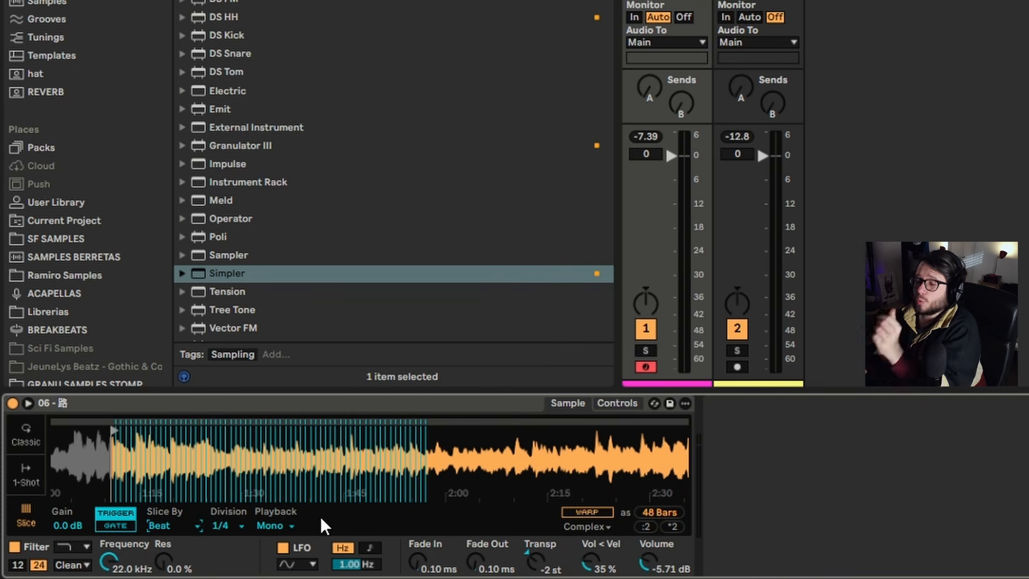
click(588, 513)
click(221, 525)
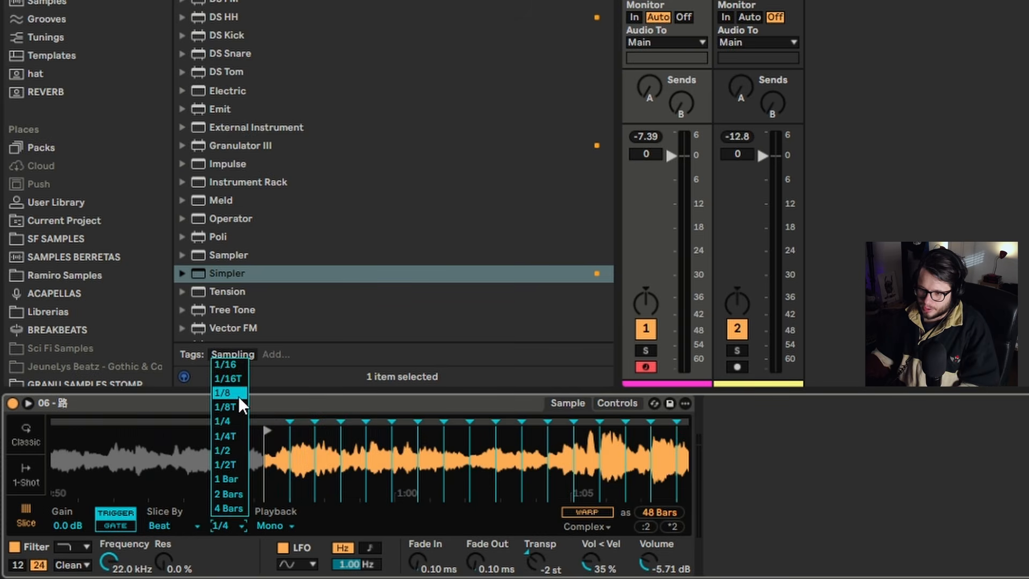
click(244, 364)
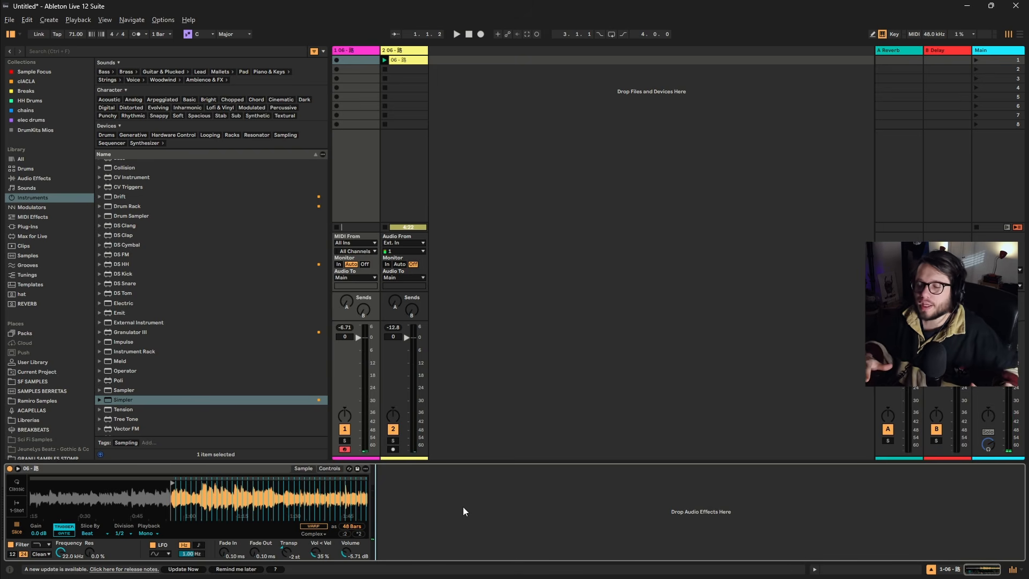
Set the beat Division to 4 Bars, and switch the slicing method to Region.
drag(244, 499, 244, 431)
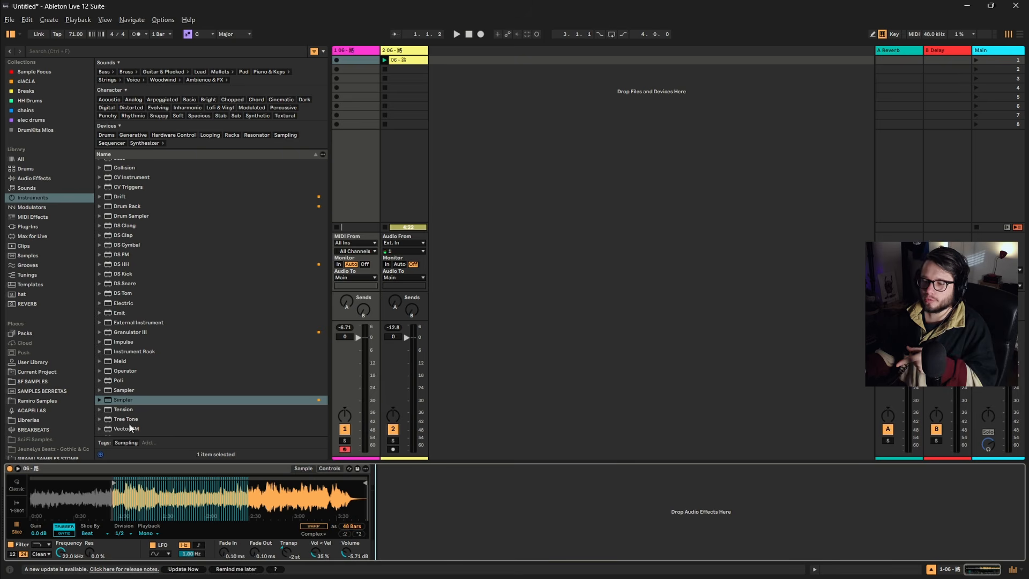
click(128, 527)
click(124, 494)
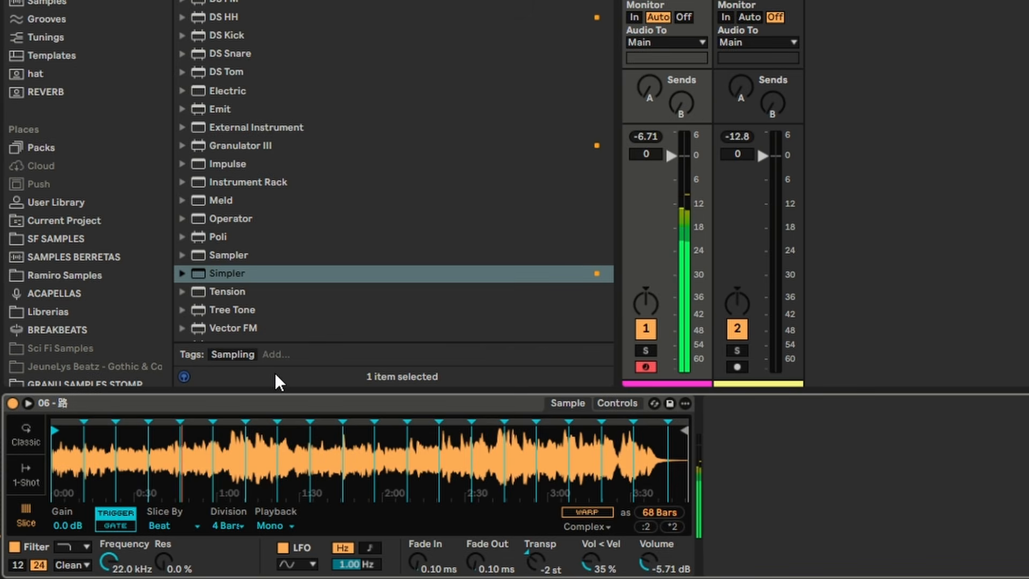
click(170, 525)
click(180, 569)
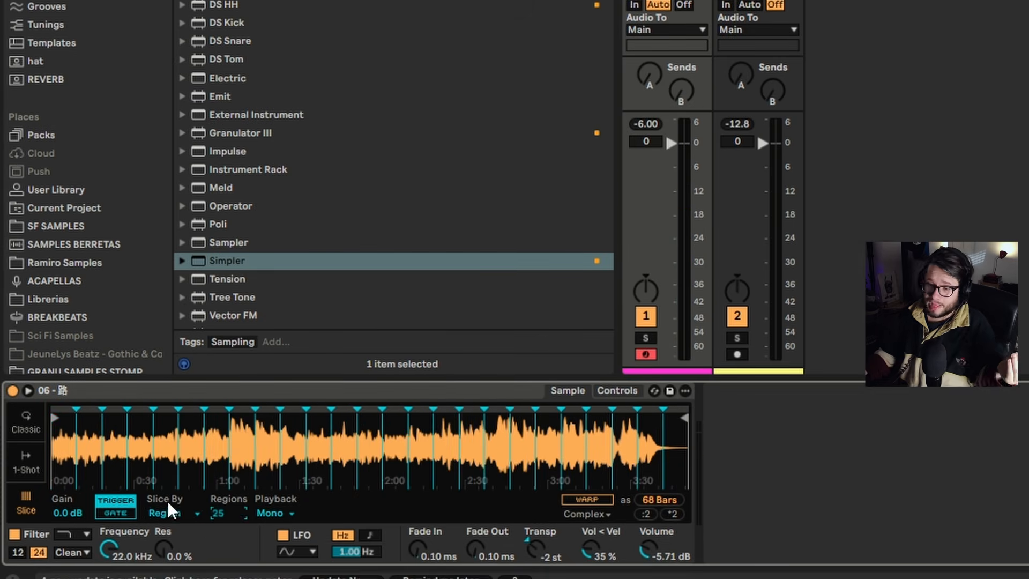
Switch the slicing method to Manual and add four slice markers across the first minute of the waveform.
click(168, 525)
click(170, 569)
drag(108, 467, 475, 529)
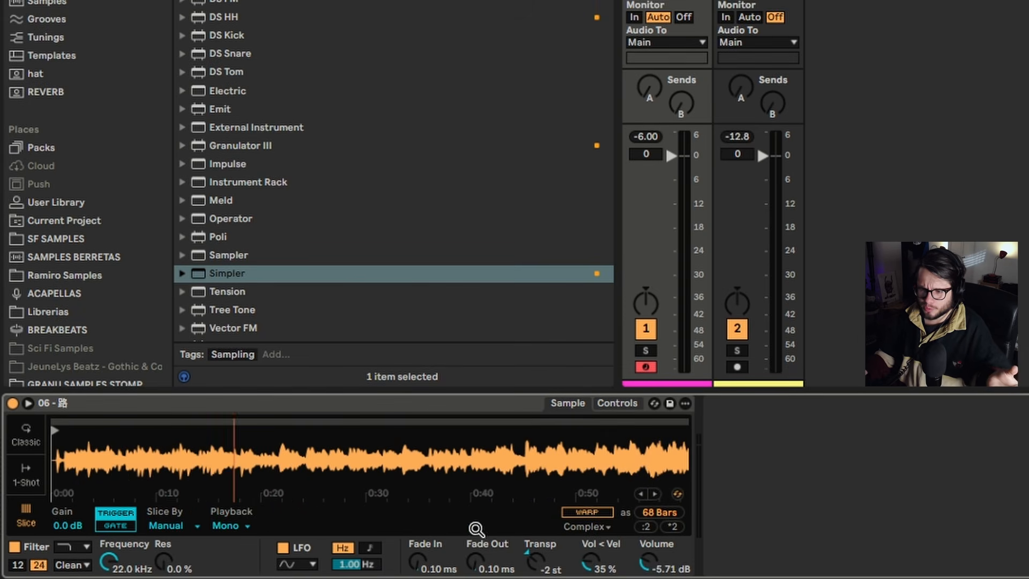
double_click(212, 471)
double_click(287, 481)
double_click(427, 481)
double_click(535, 481)
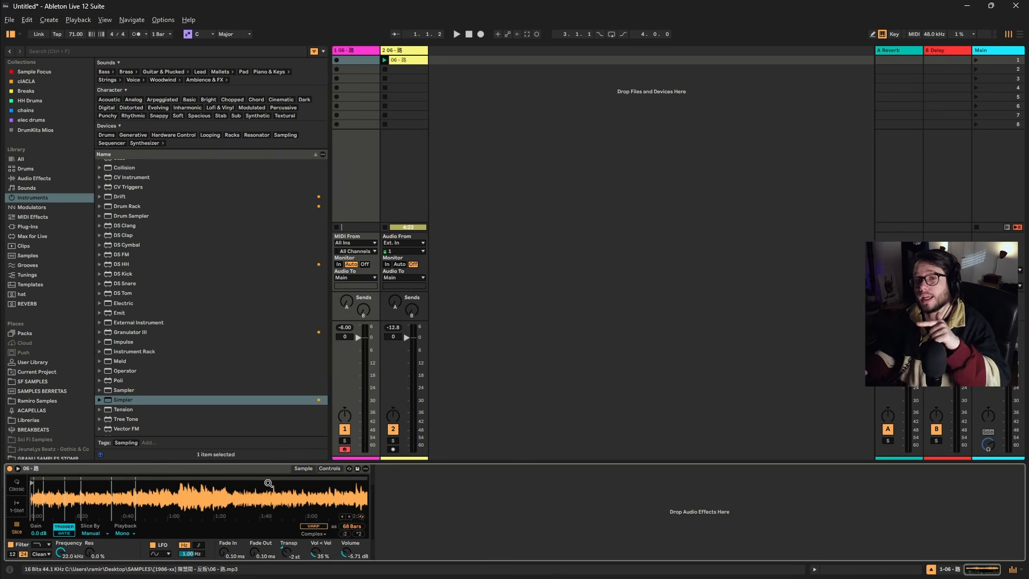
Return to Transient slicing with 81 % Sensitivity, and raise the sample track's volume to 2.1 dB.
drag(268, 482, 269, 354)
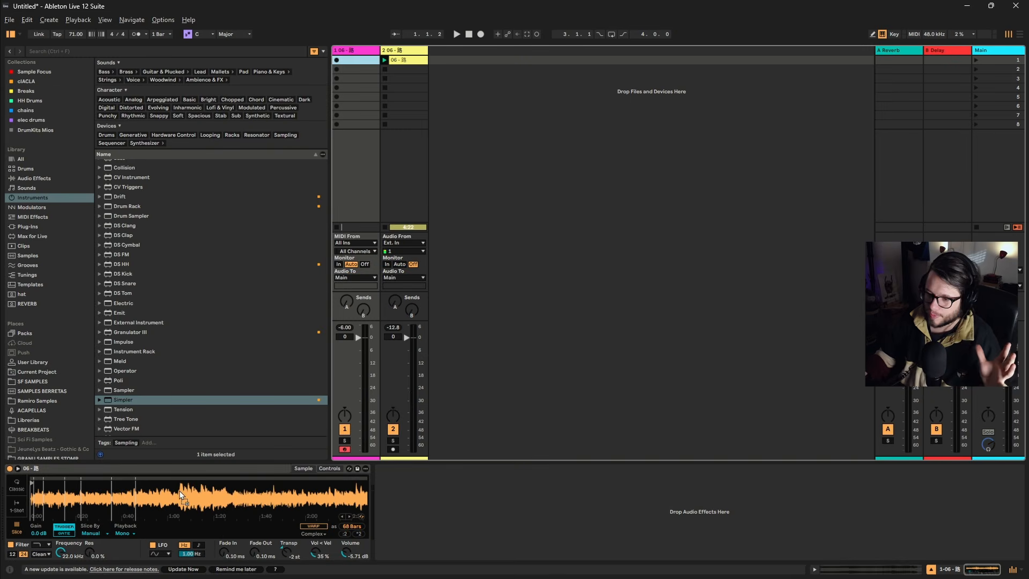
drag(179, 490, 178, 492)
drag(119, 534, 120, 544)
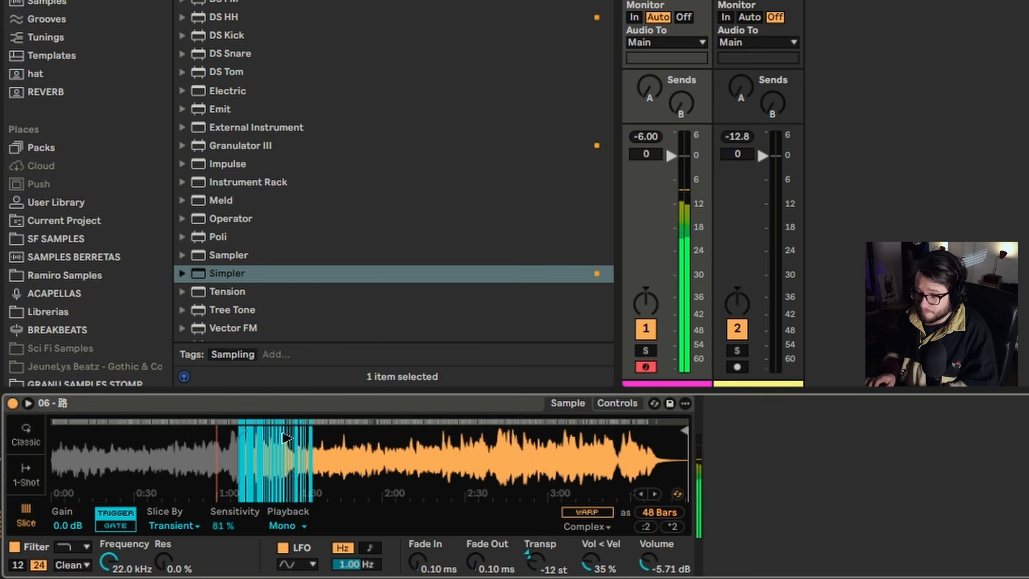
drag(676, 170, 697, 148)
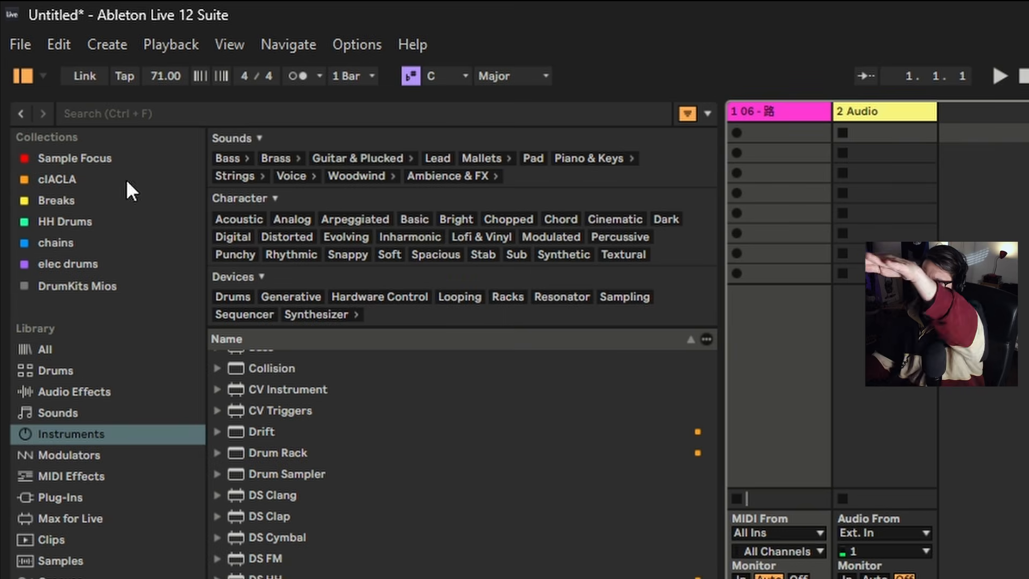
Turn on the metronome and create a drum pattern clip in the first slot of the 909 Core Kit track.
click(322, 78)
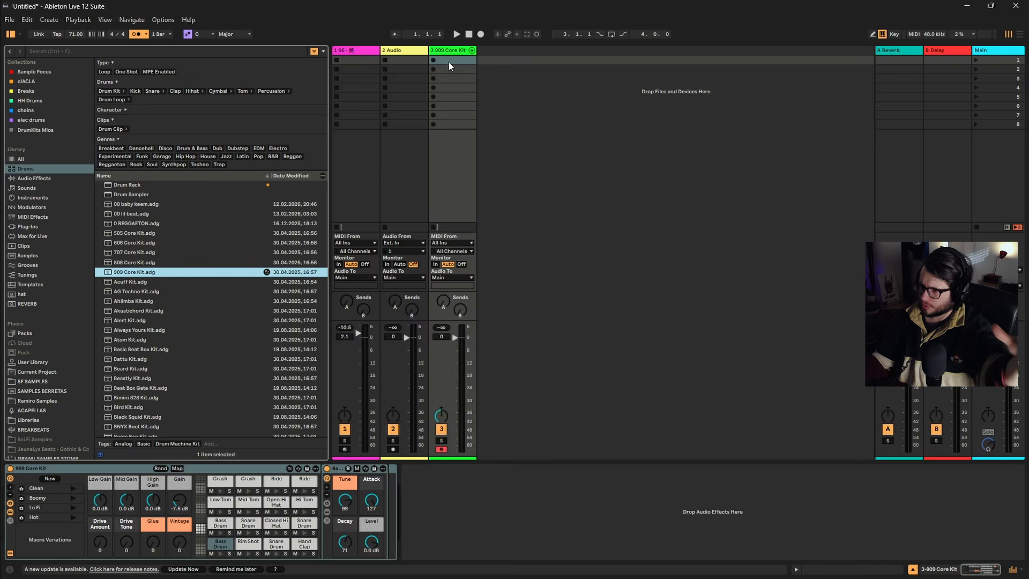
double_click(448, 62)
click(433, 60)
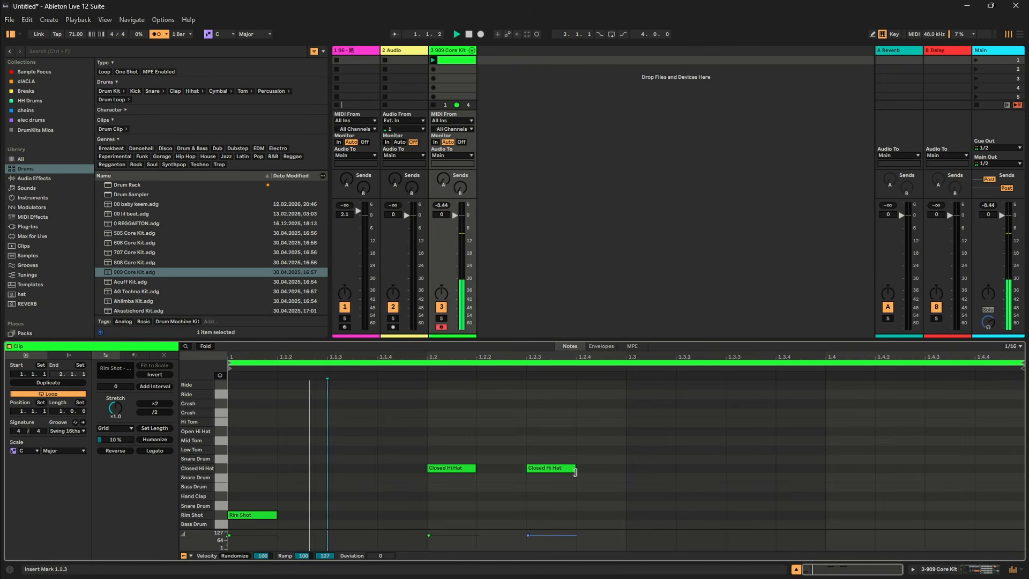
click(573, 468)
click(651, 469)
click(846, 468)
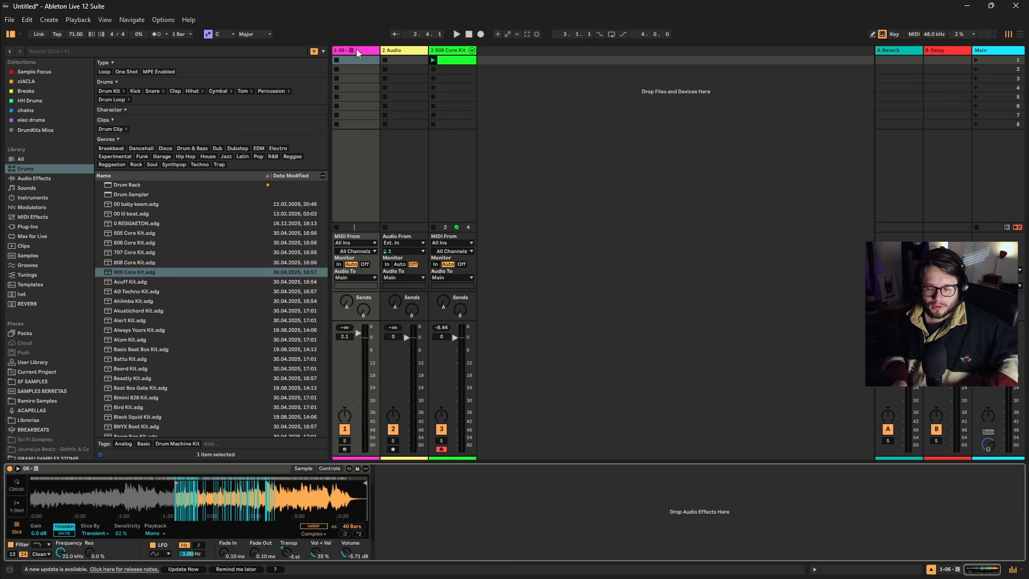
Arm the sample track for recording and tap in a project tempo of 125 BPM.
click(345, 449)
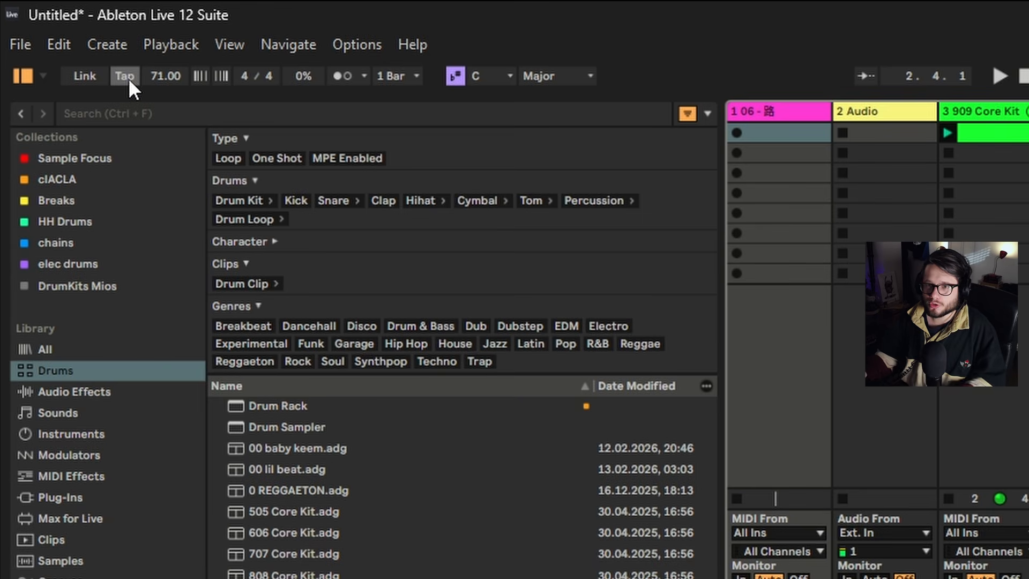
click(124, 76)
click(122, 75)
click(122, 76)
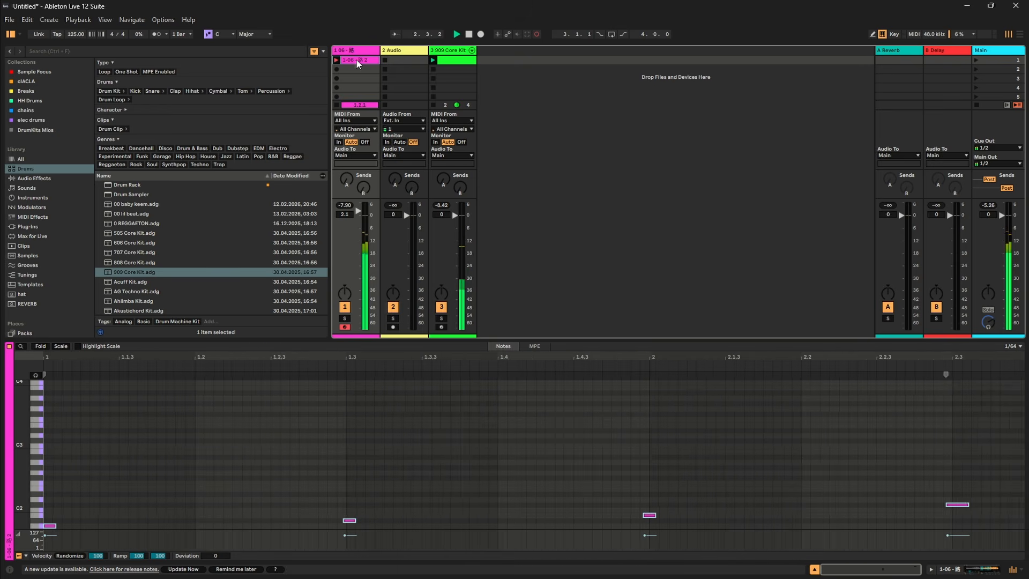
Quantize the recorded slice notes, and shift the final D2 note to 2.4.1.
click(537, 453)
key(space)
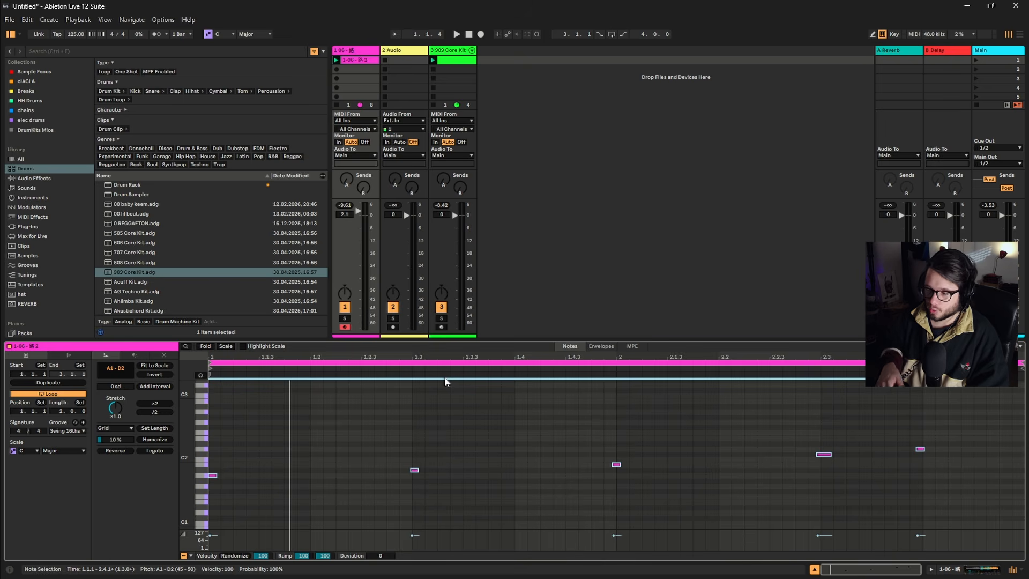
key(ctrl+u)
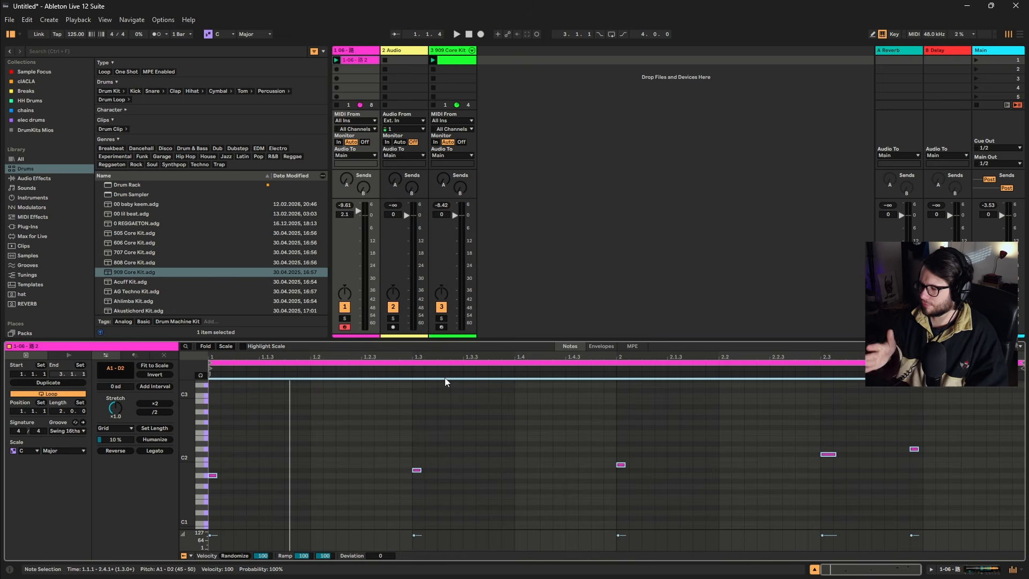
drag(958, 406, 914, 449)
key(Right)
key(space)
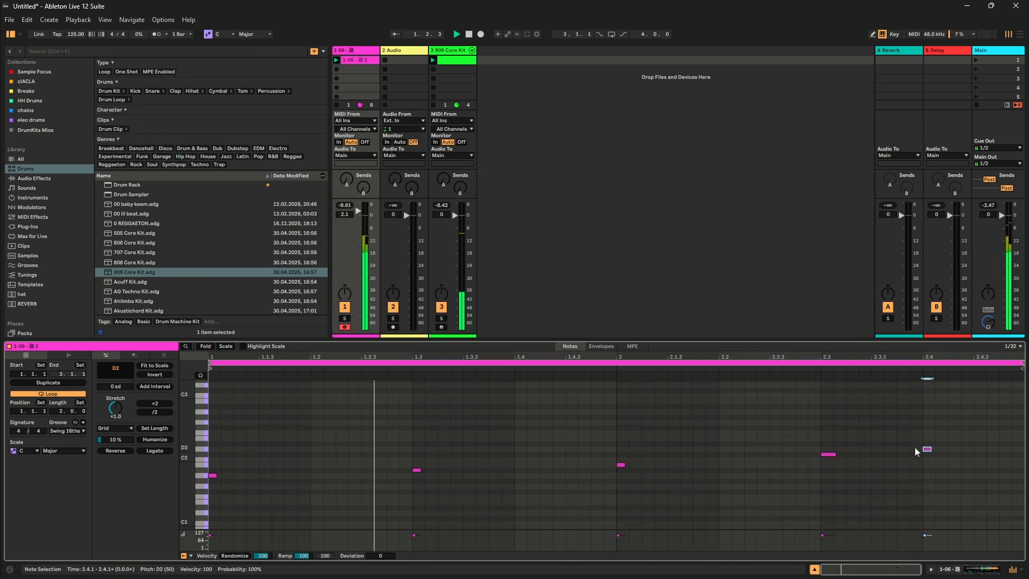
click(873, 454)
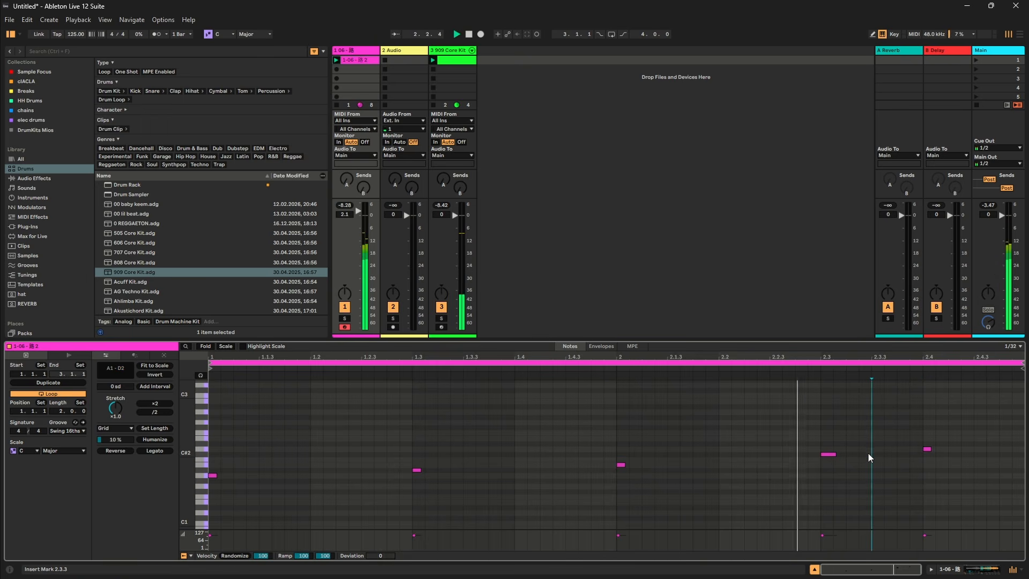
mouse_move(756, 422)
mouse_down()
mouse_move(718, 457)
mouse_move(811, 477)
mouse_move(809, 487)
mouse_up()
Raise the project tempo to 128 BPM while auditioning the loop, and mute the 909 Core Kit track.
key(space)
drag(76, 34, 75, 36)
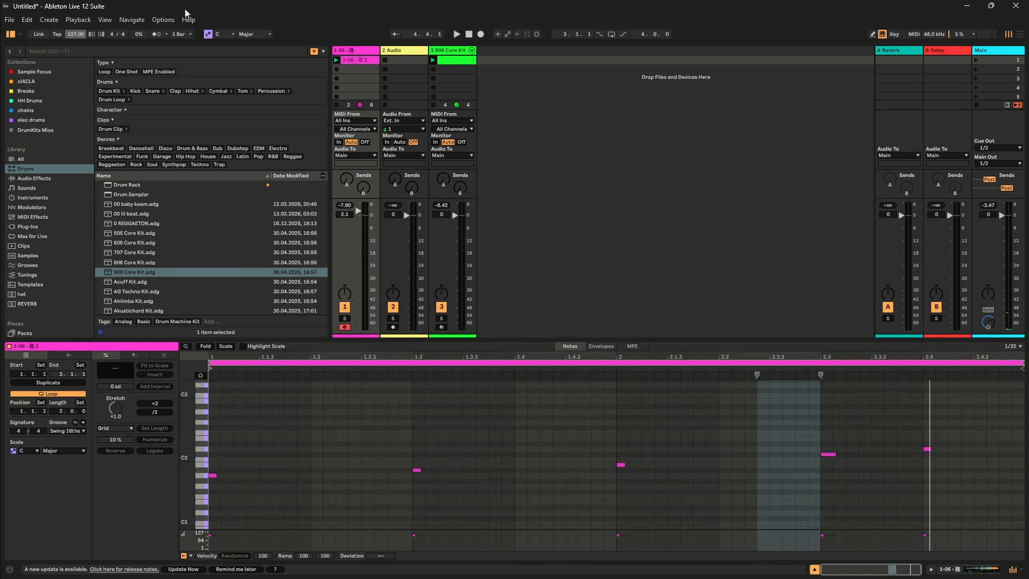
key(space)
click(641, 116)
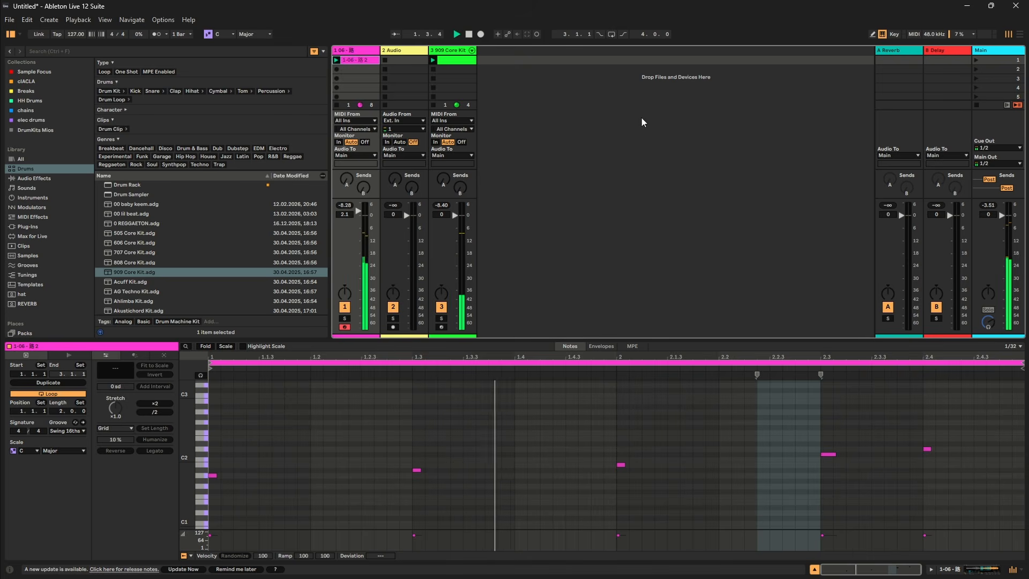
click(76, 34)
key(space)
key(Up)
key(space)
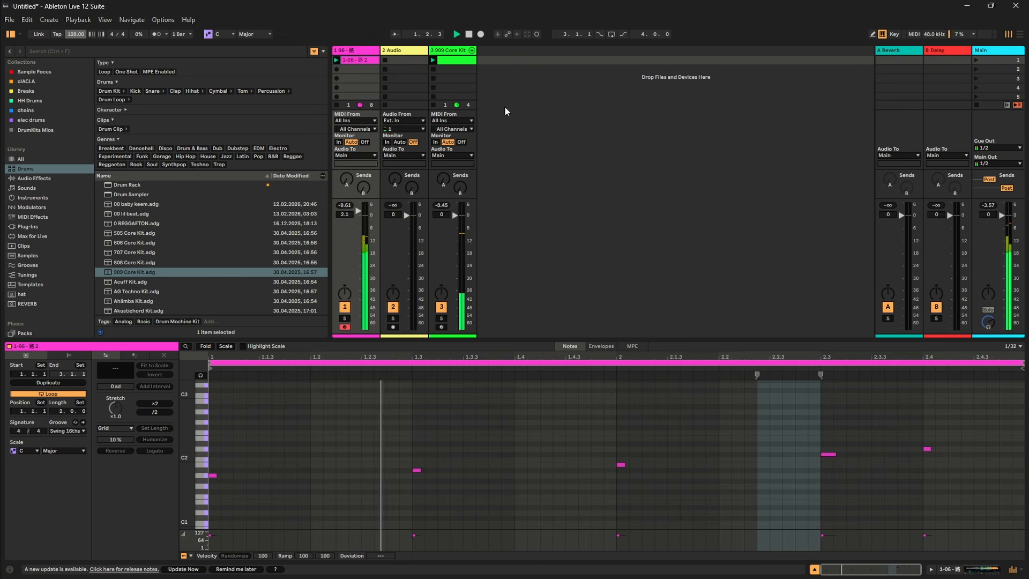
click(442, 309)
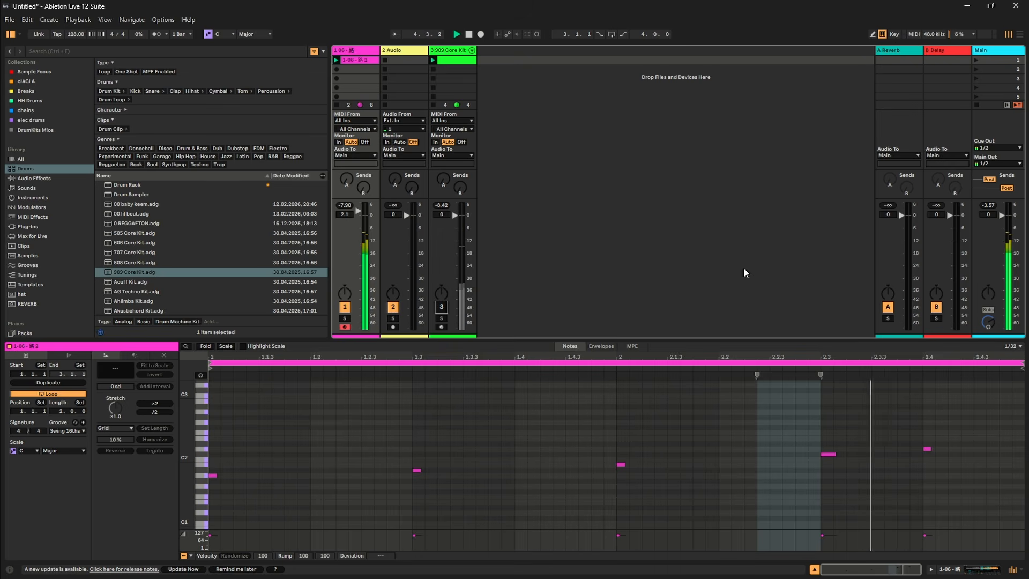
drag(695, 488, 780, 459)
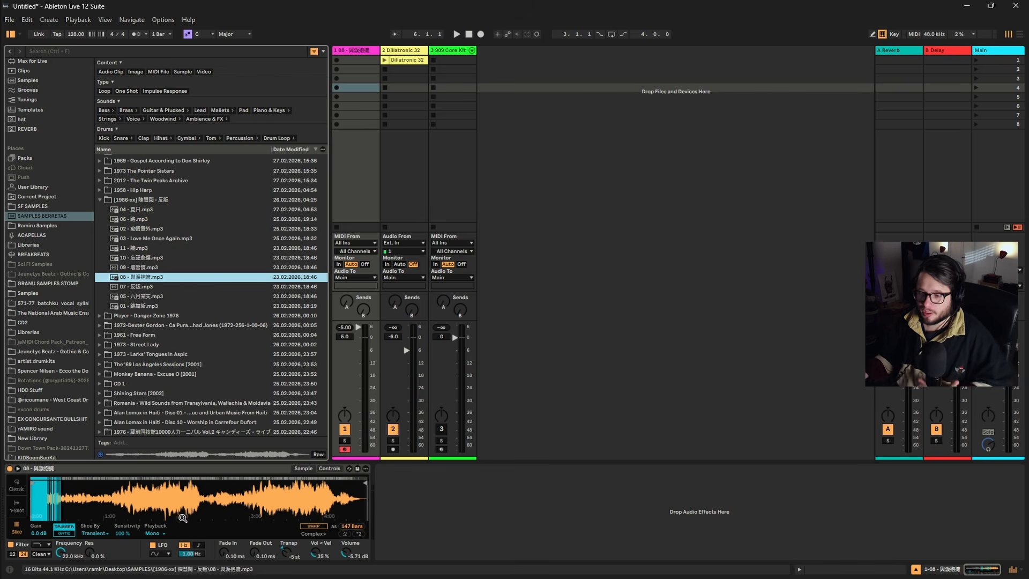
Lower the slicing Sensitivity to 53 % and lengthen the slice fades, with Fade In at 54.9 ms and Fade Out at 250 ms.
drag(121, 533, 125, 556)
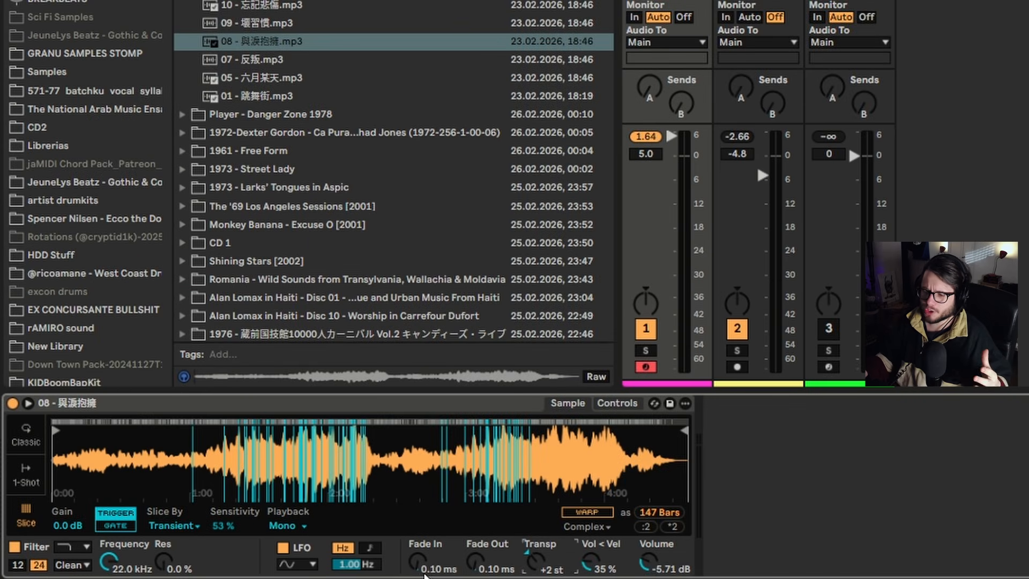
drag(421, 572, 475, 419)
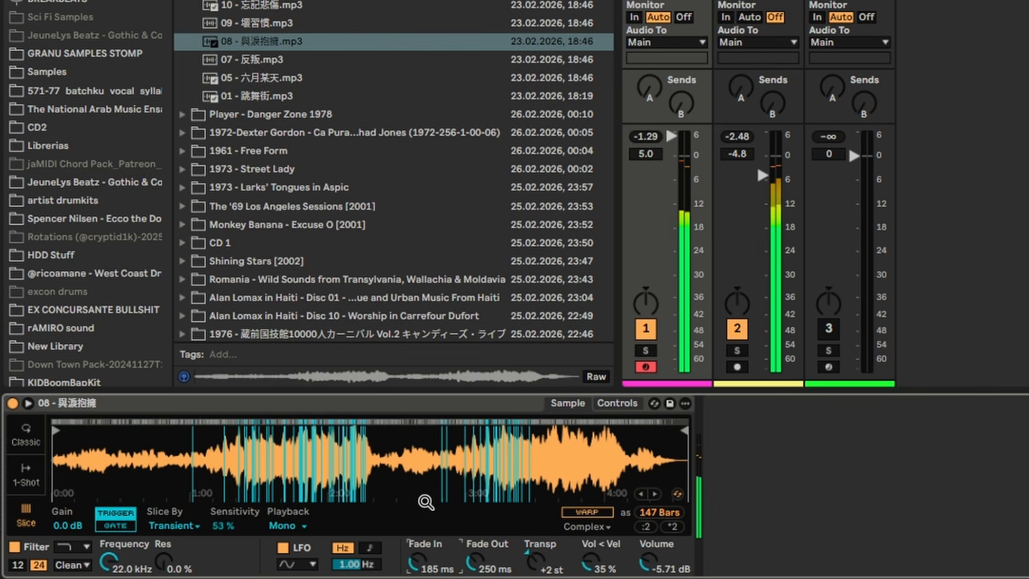
drag(416, 555, 419, 575)
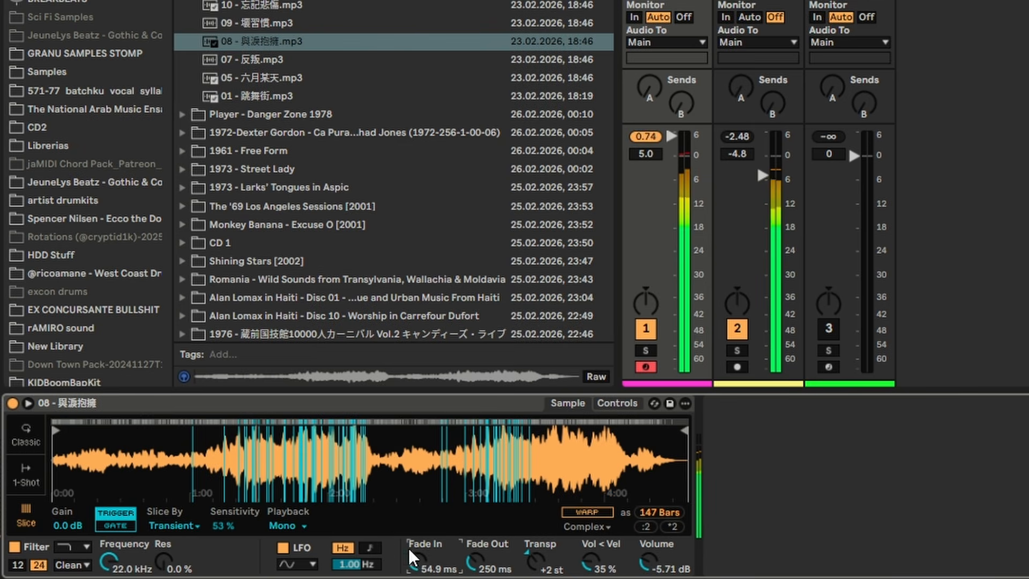
drag(424, 553, 428, 559)
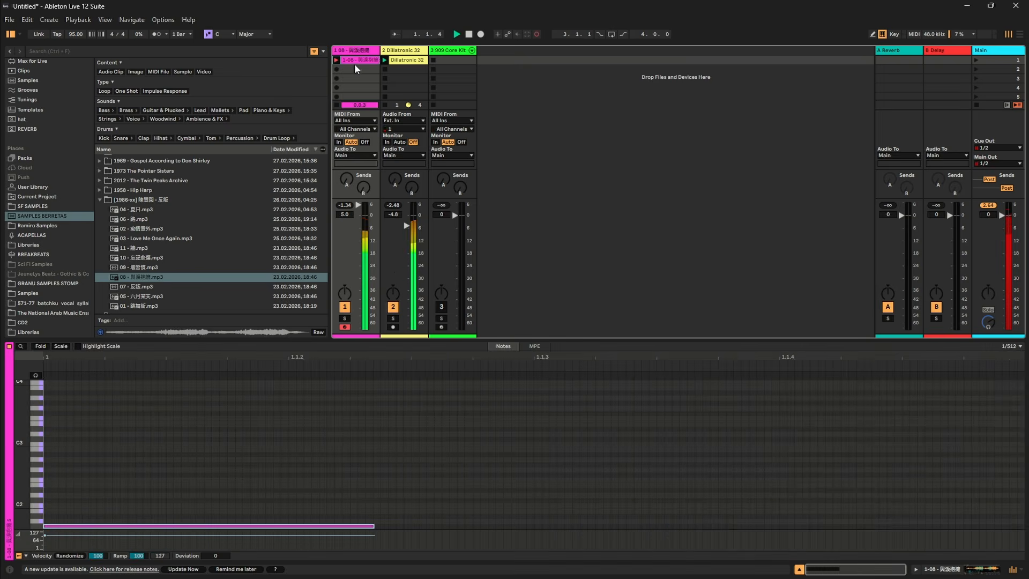
Record a two-bar slice pattern using notes G#1 to B1 in the sample track's first clip slot.
key(y)
key(y)
key(h)
key(u)
key(j)
key(j)
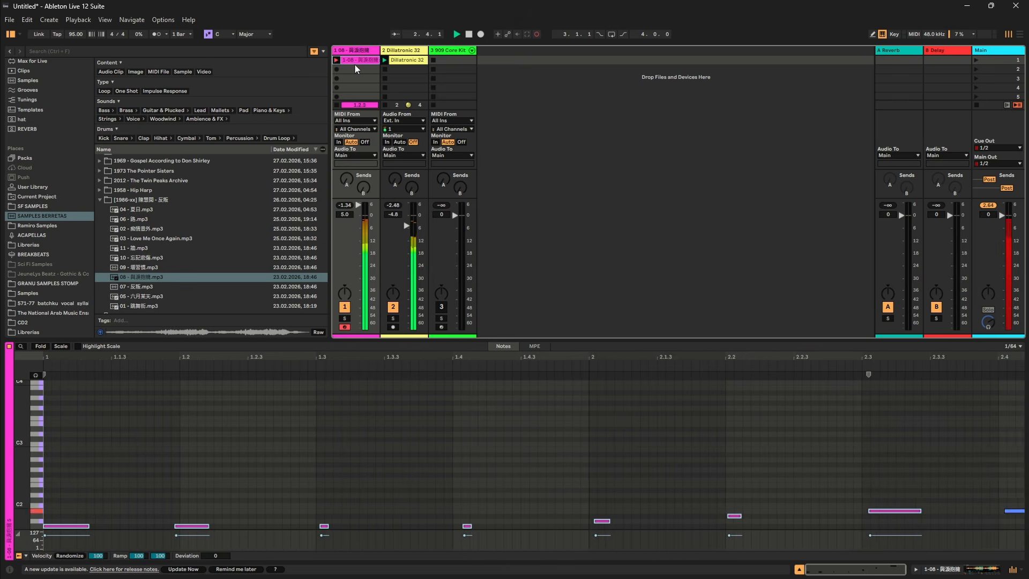
click(583, 488)
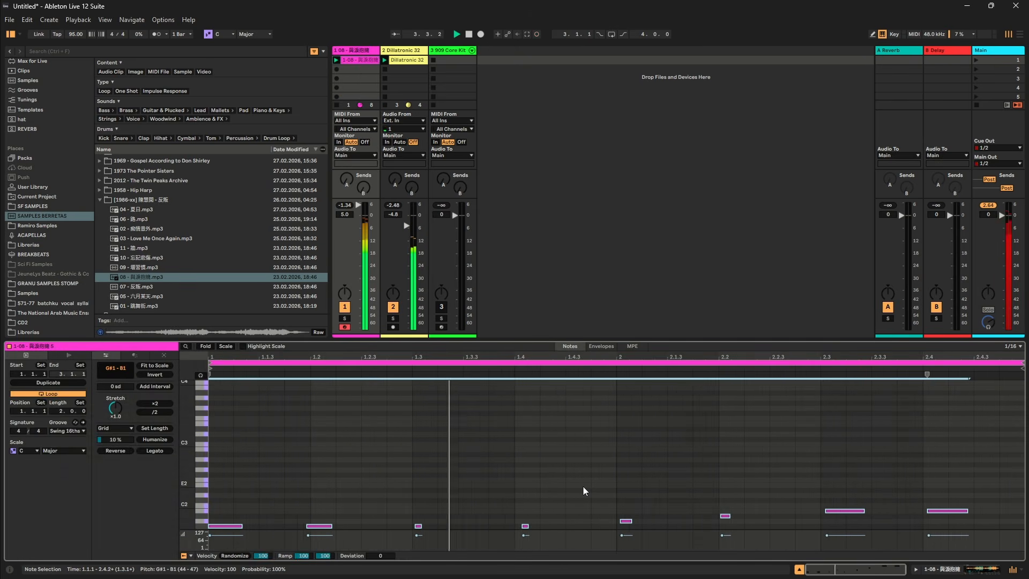
scroll(579, 439, down, 3)
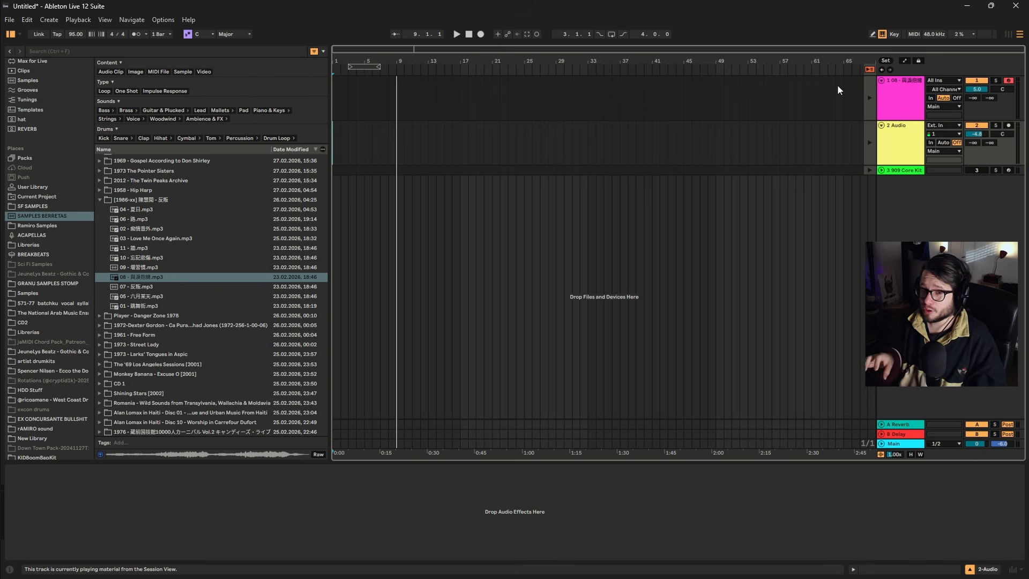
Add 06 - 路.mp3 to the arrangement as a new audio track starting at bar 1, and open its clip.
drag(121, 220, 342, 183)
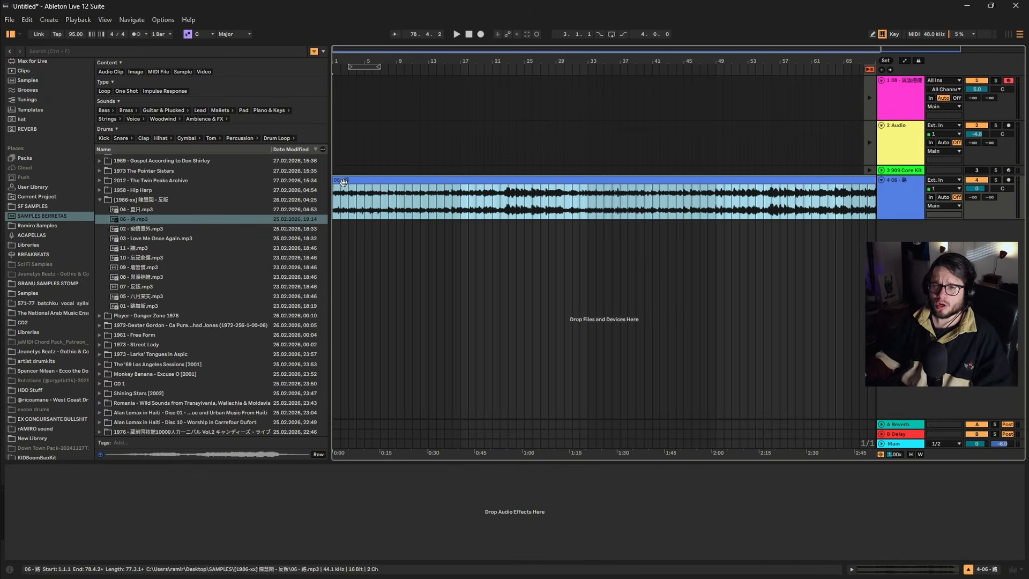
double_click(342, 181)
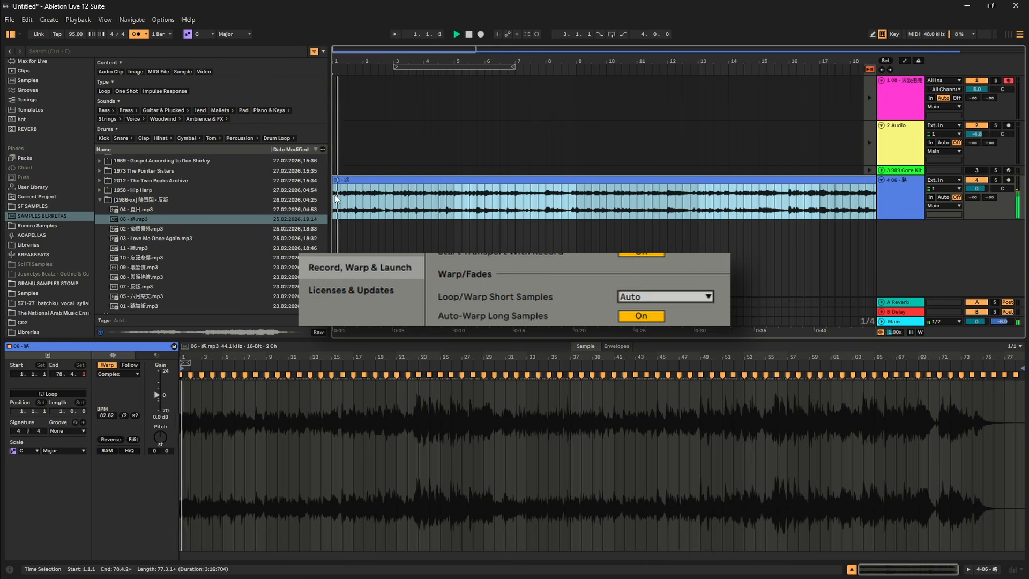
scroll(392, 198, up, 5)
scroll(393, 198, down, 5)
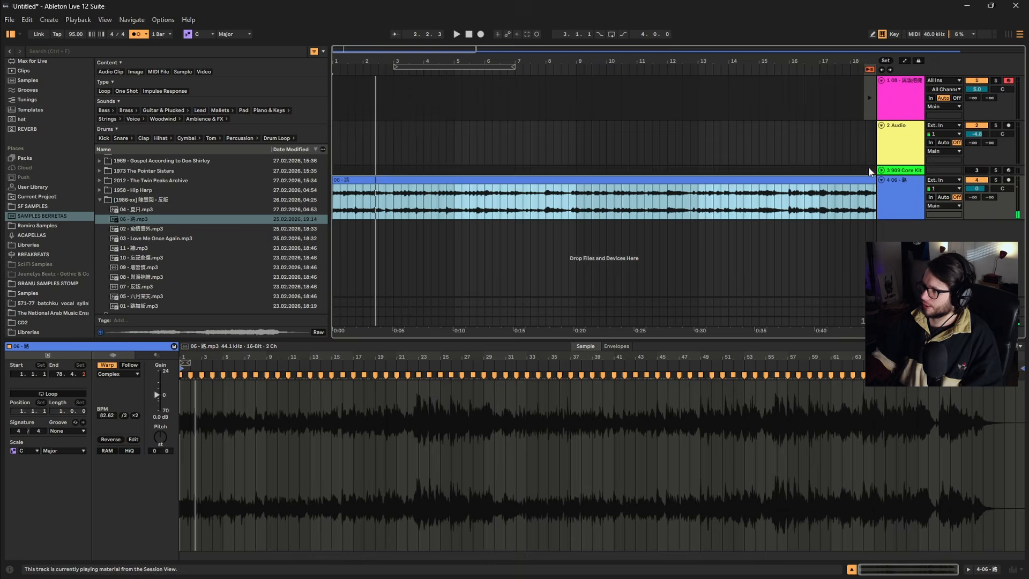
Build a drum part on the 909 Core Kit track by repeating the two-bar clip from bar 1 through bar 8.
key(Tab)
click(460, 61)
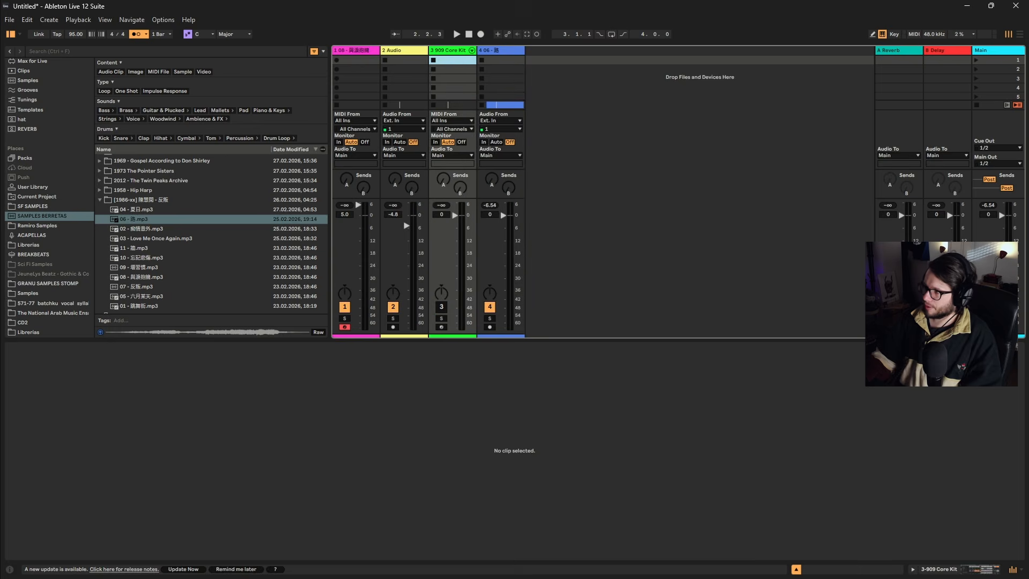
key(Tab)
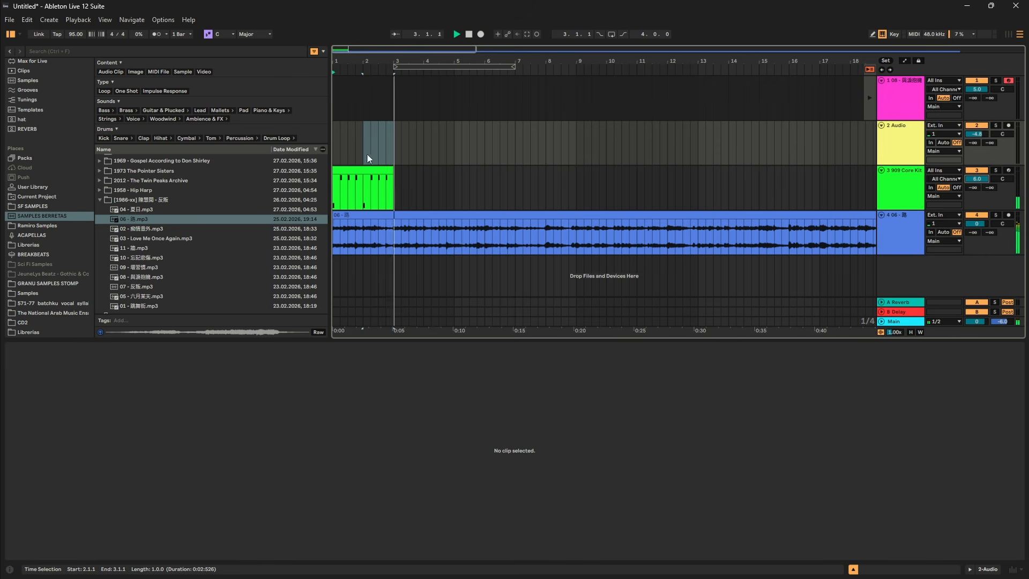
click(360, 169)
key(ctrl+d)
key(ctrl+d)
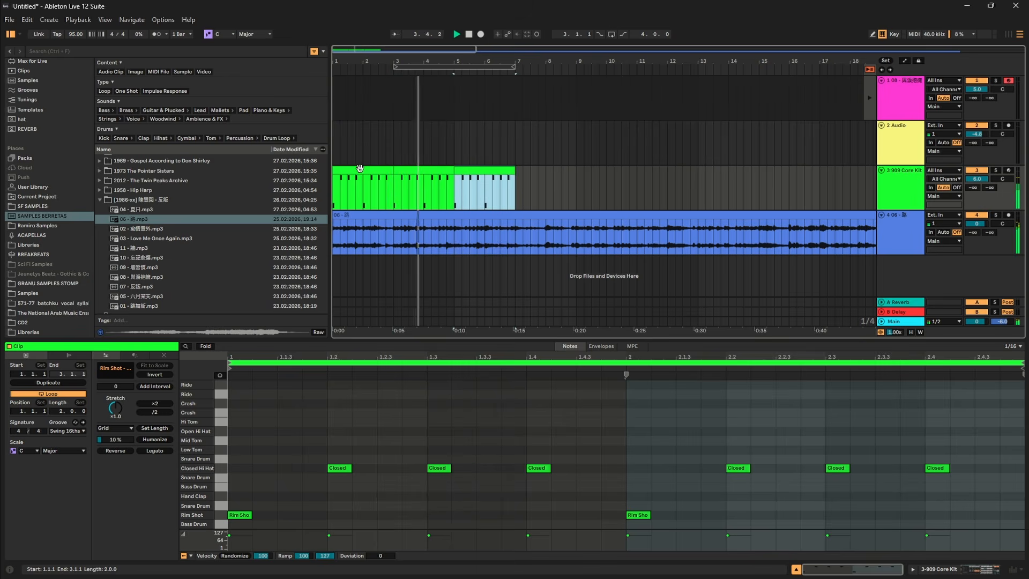
key(ctrl+d)
click(621, 183)
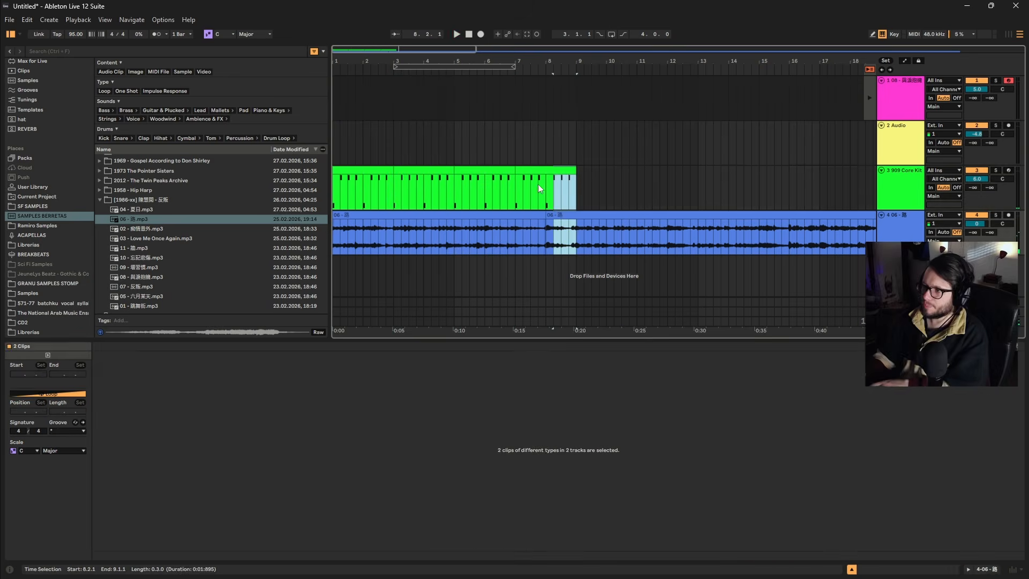
drag(546, 187, 603, 200)
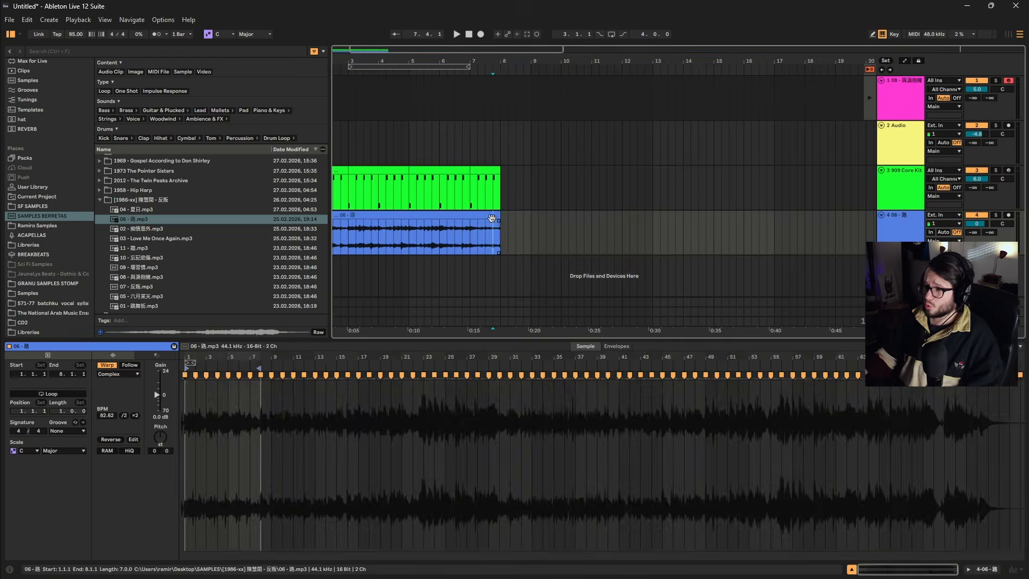
Solo the song's audio track and compare warp modes on its clip, switching to Beats and back to Complex.
double_click(488, 215)
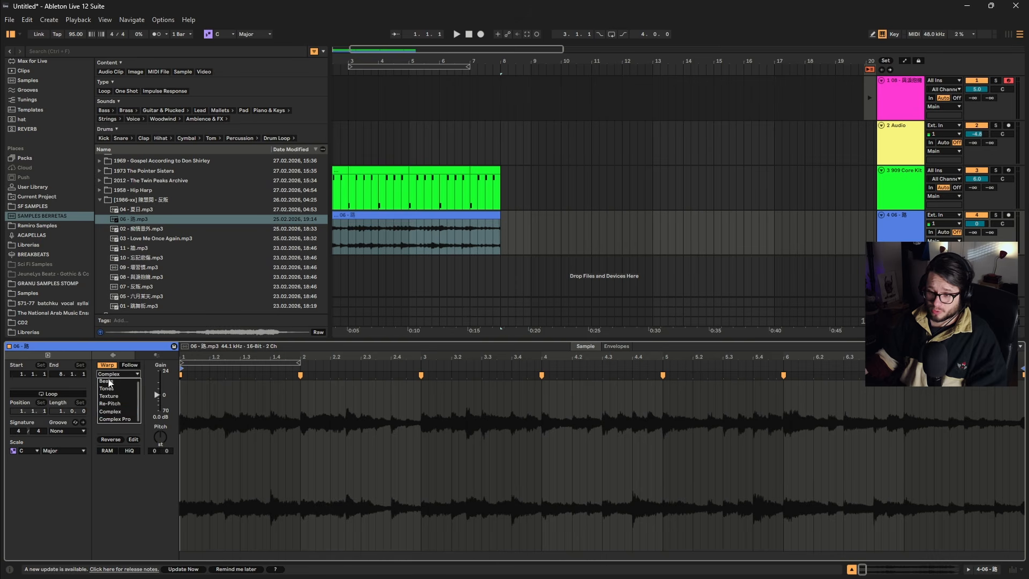
click(113, 382)
click(996, 216)
key(space)
click(118, 374)
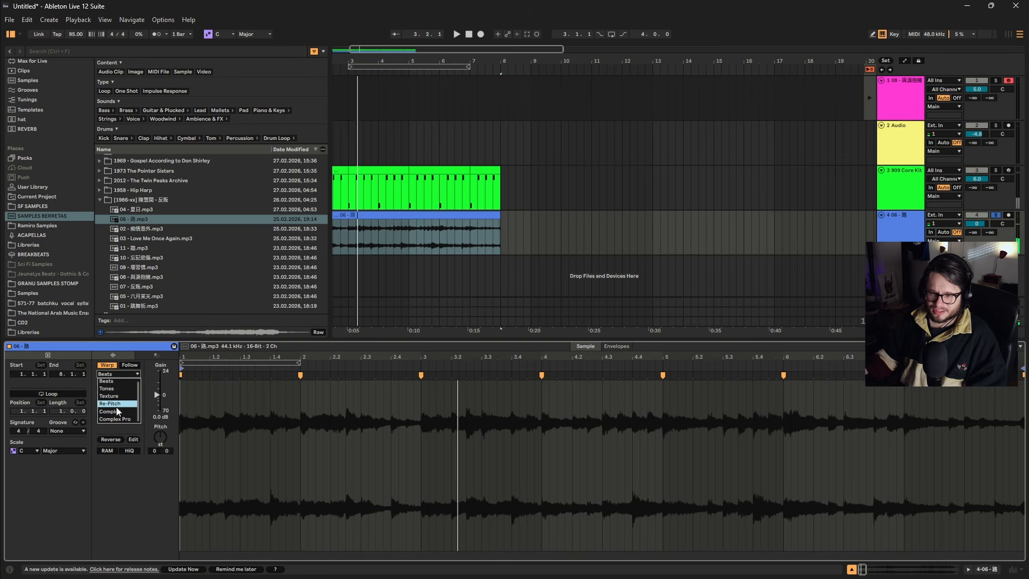
click(117, 413)
Cut the song section from bar 33 to bar 37 and place it at bar 2, behind the opening bar.
scroll(399, 207, down, 3)
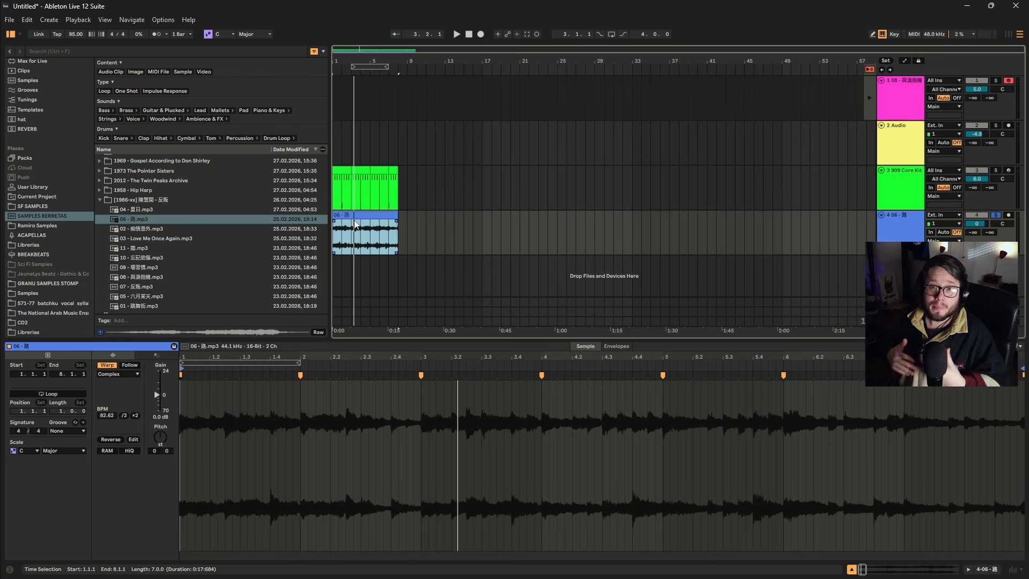
drag(633, 234, 670, 235)
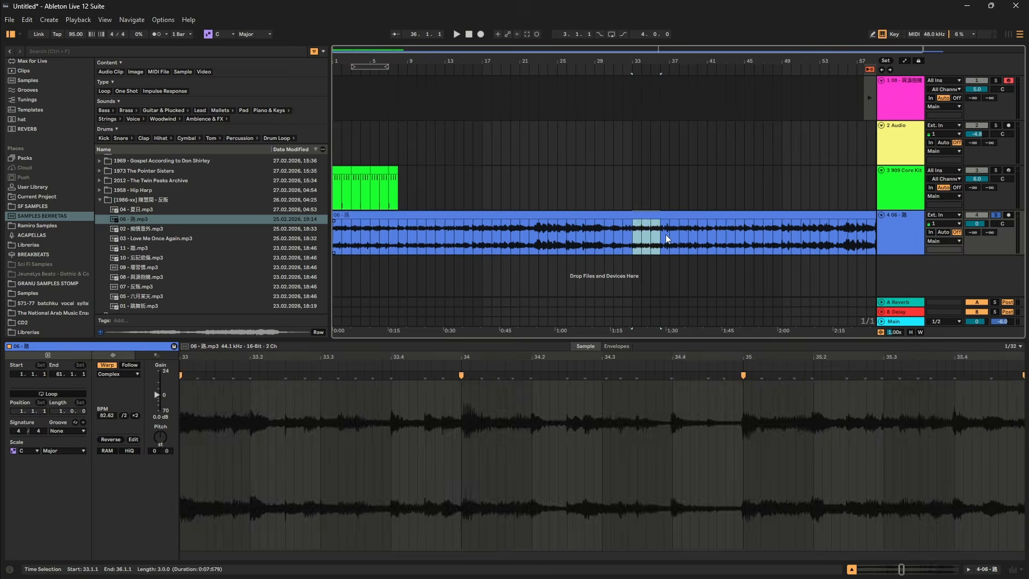
key(Delete)
click(350, 230)
click(342, 236)
key(ctrl+e)
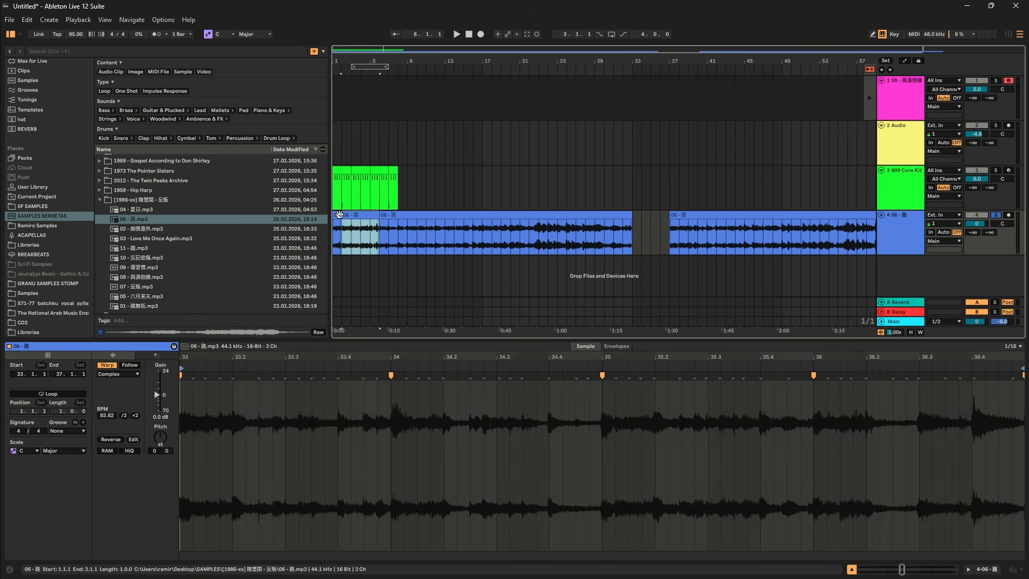
click(336, 216)
key(space)
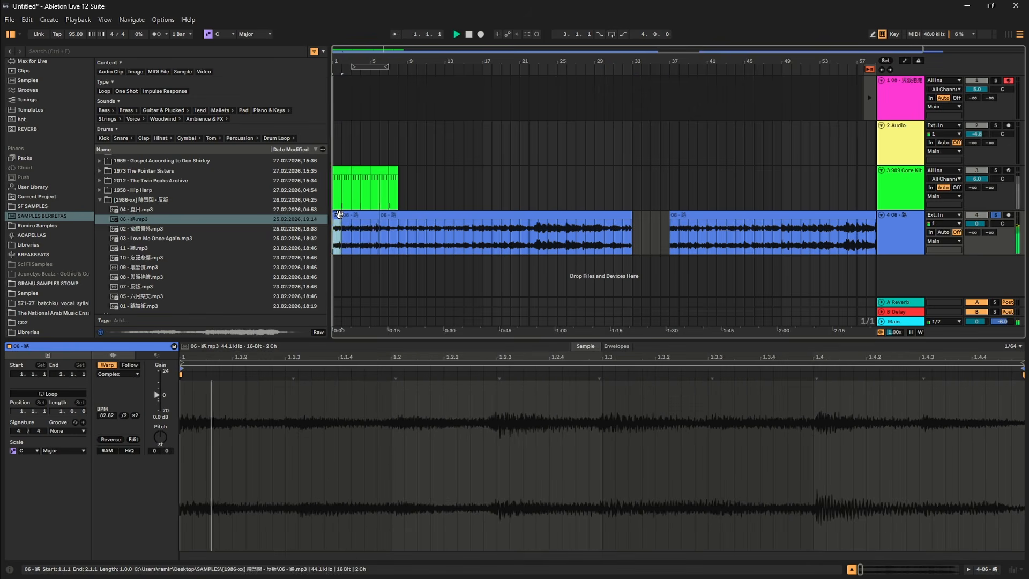
Split the inserted song section at bar 3 and at bar 4 during playback.
scroll(343, 231, up, 4)
click(358, 216)
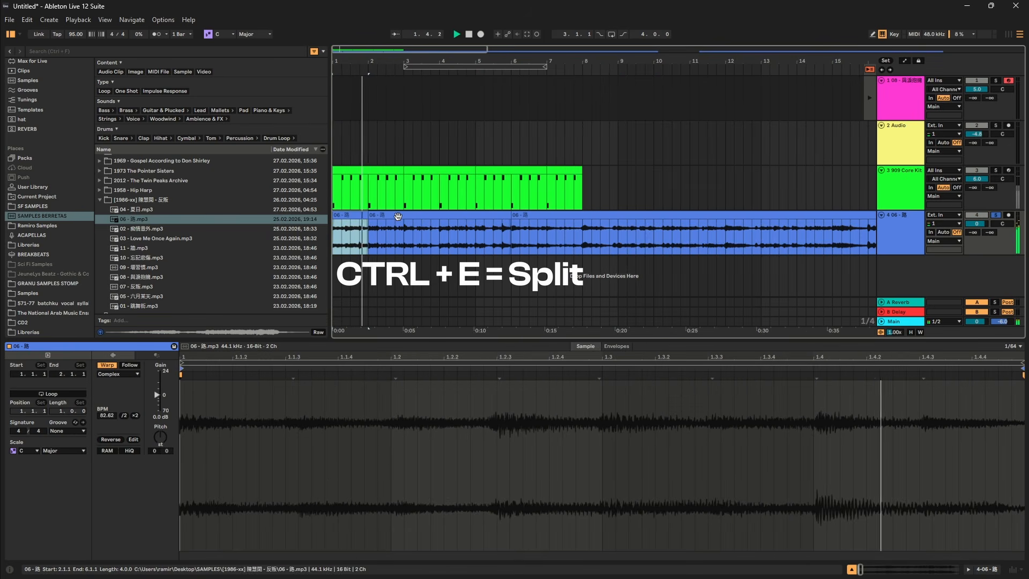
click(395, 240)
click(403, 238)
key(ctrl+e)
click(414, 225)
click(418, 214)
click(440, 239)
key(ctrl+e)
Move the song clip starting at bar 6 back to bar 4, and split it at bar 6.
drag(516, 215, 538, 242)
click(520, 244)
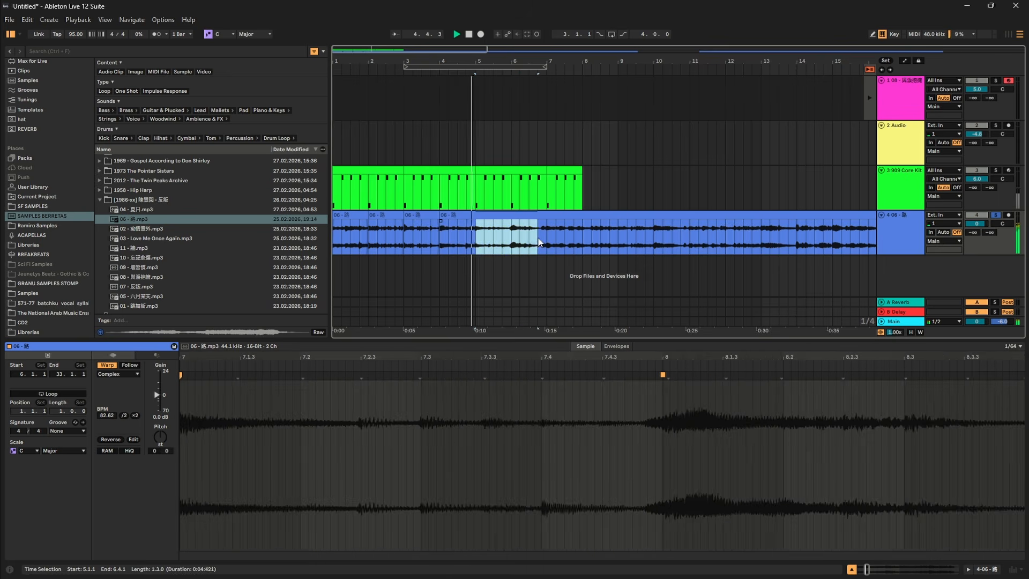
click(517, 241)
click(512, 237)
key(ctrl+e)
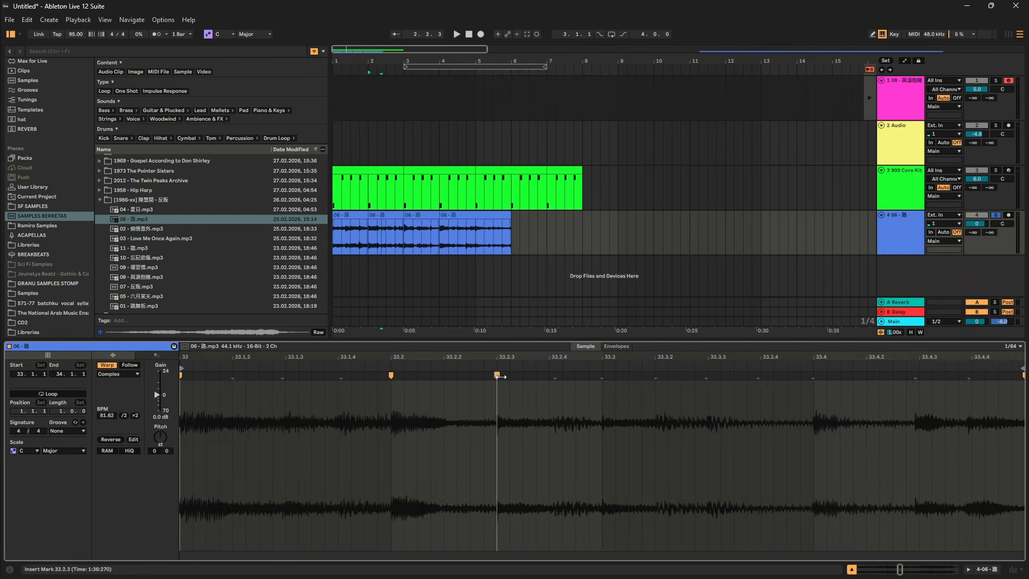
Add warp markers at beat 33.4 in the clip at bar 2 and at 6.2.3 in the clip at bar 4.
double_click(814, 374)
scroll(784, 413, down, 5)
click(471, 215)
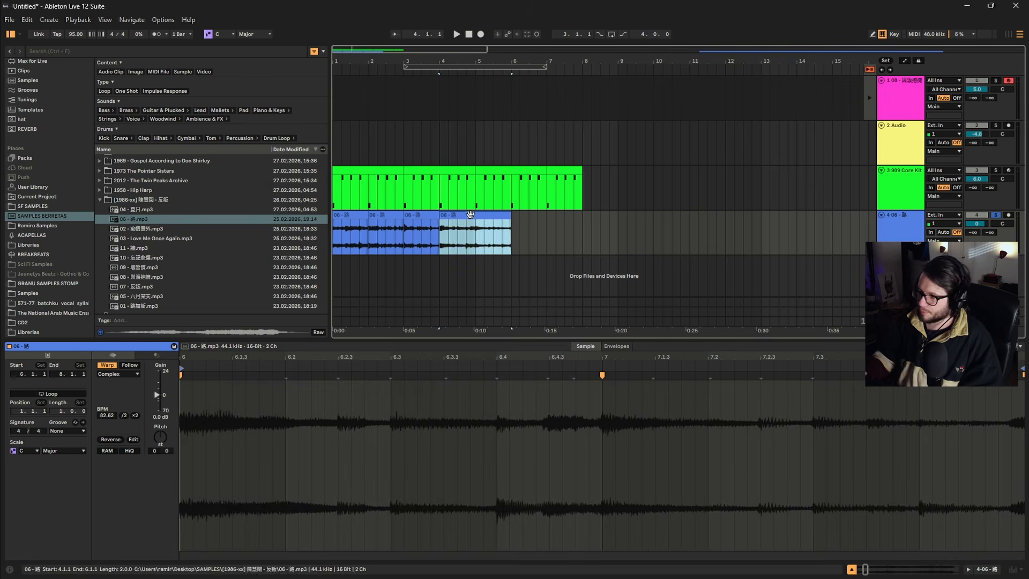
double_click(341, 377)
scroll(875, 397, down, 5)
scroll(876, 397, right, 1)
scroll(875, 395, up, 4)
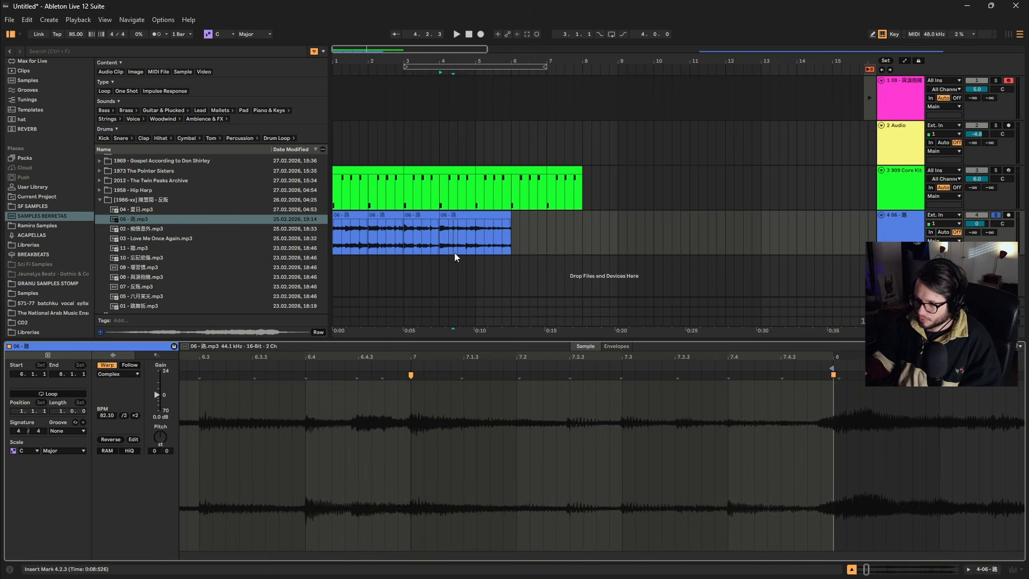
Add a warp marker at beat 34.2 in the clip at bar 3, and consolidate the song clips from bar 1 to bar 6.
click(421, 217)
double_click(389, 378)
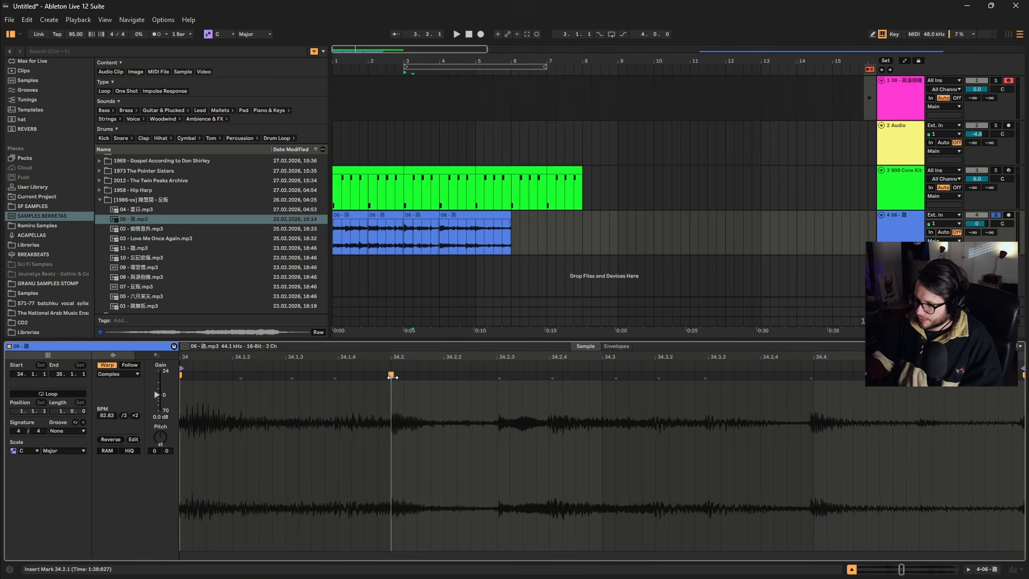
key(ctrl+j)
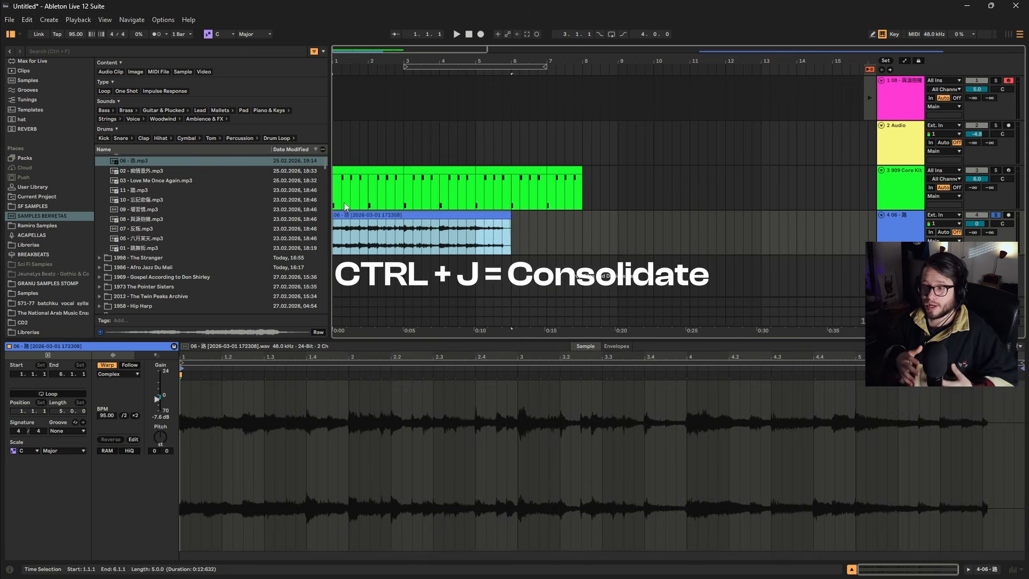
Slice the consolidated clip to a new MIDI track, one slice per 1/4 note, with the Default preset and warped timing preserved.
right_click(410, 219)
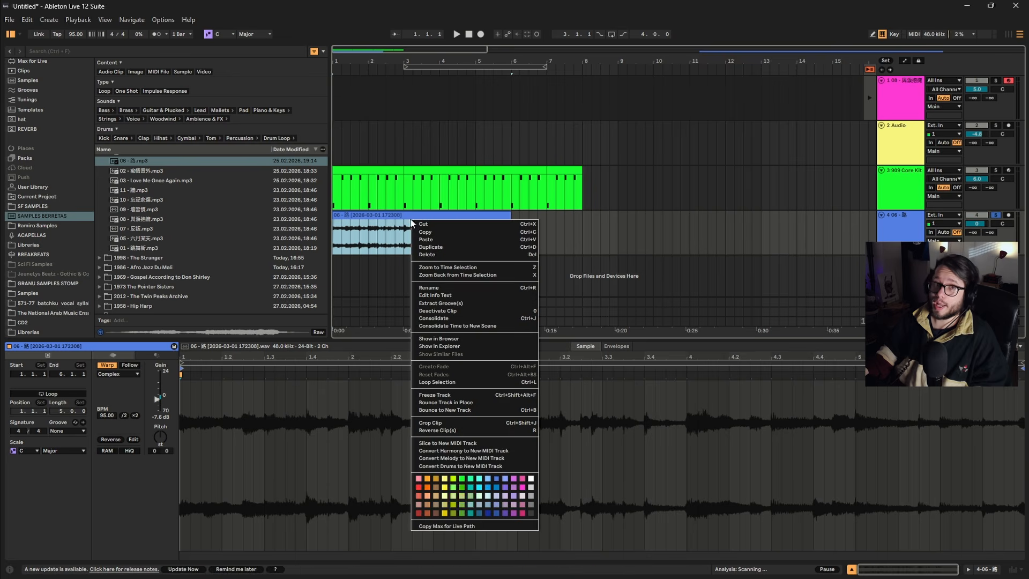
click(481, 443)
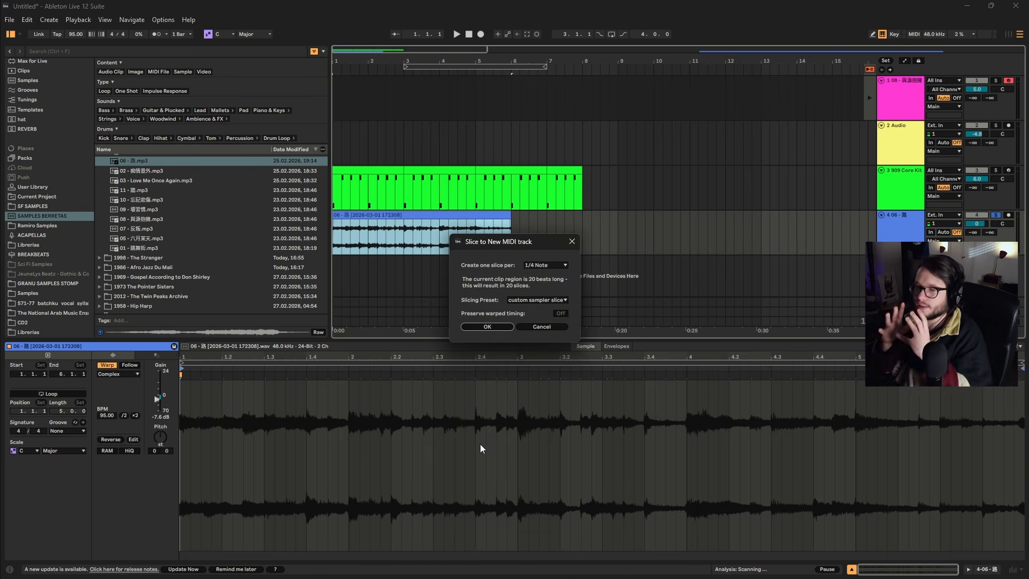
click(544, 265)
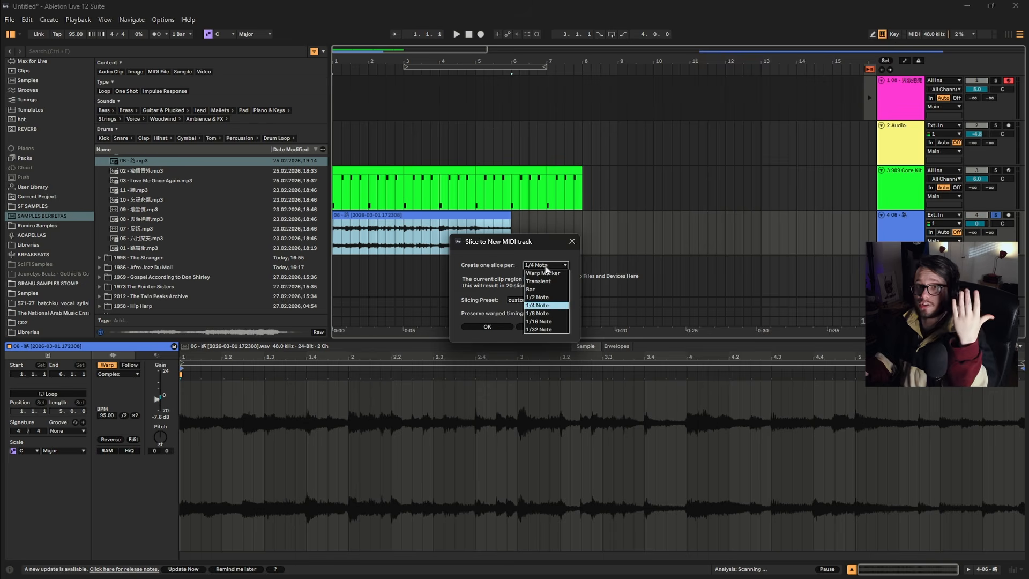
click(545, 305)
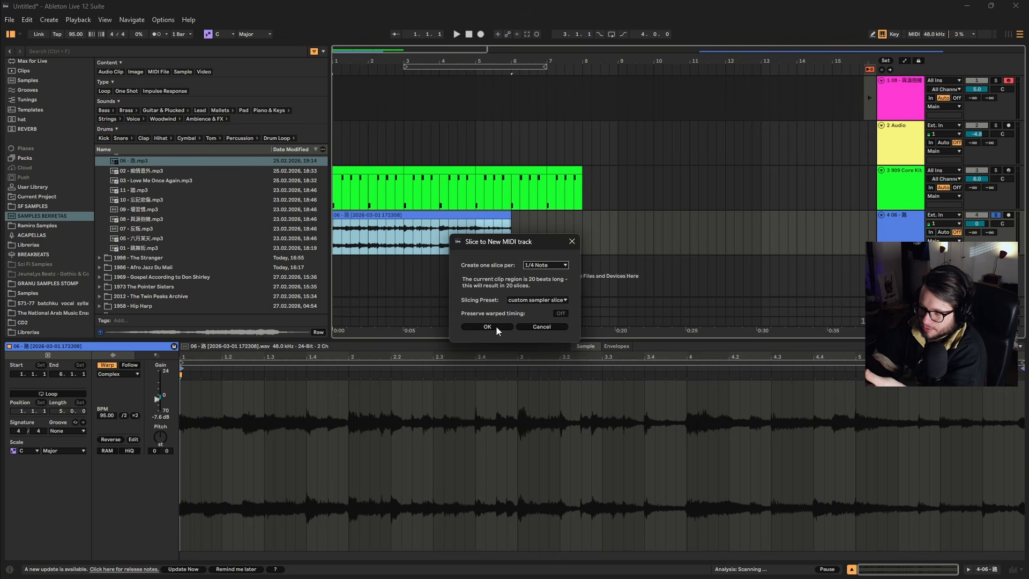
click(538, 299)
click(519, 318)
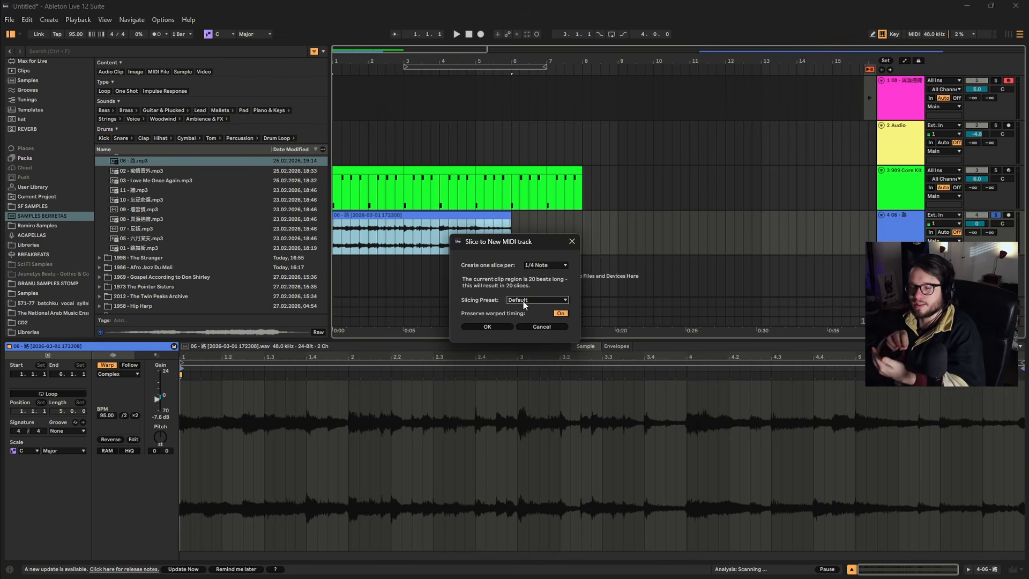
click(488, 326)
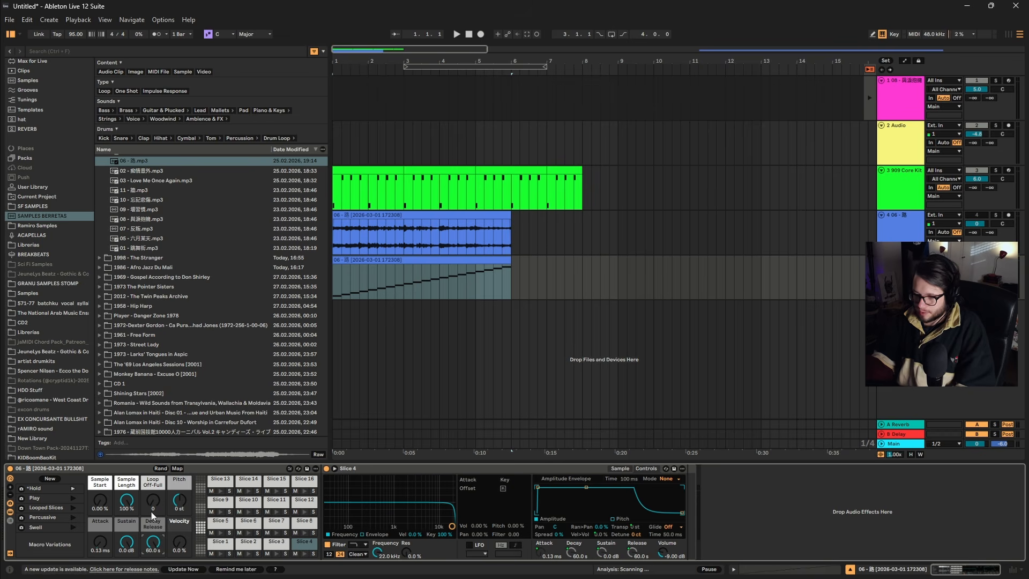
Record a slice pattern over the drum loop, trim its MIDI clip to bars 1–3 and play it as a two-bar loop.
key(a)
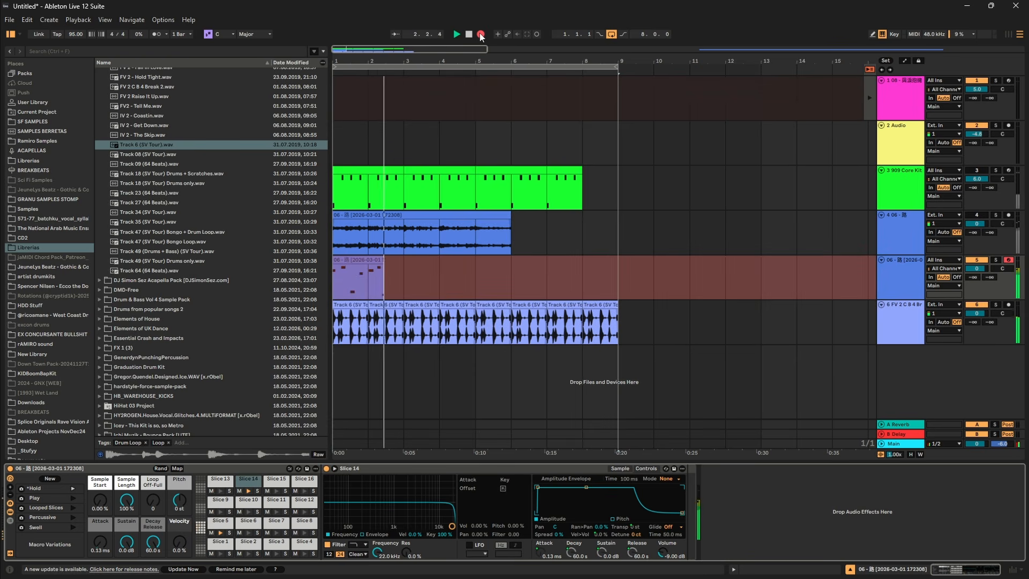
key(space)
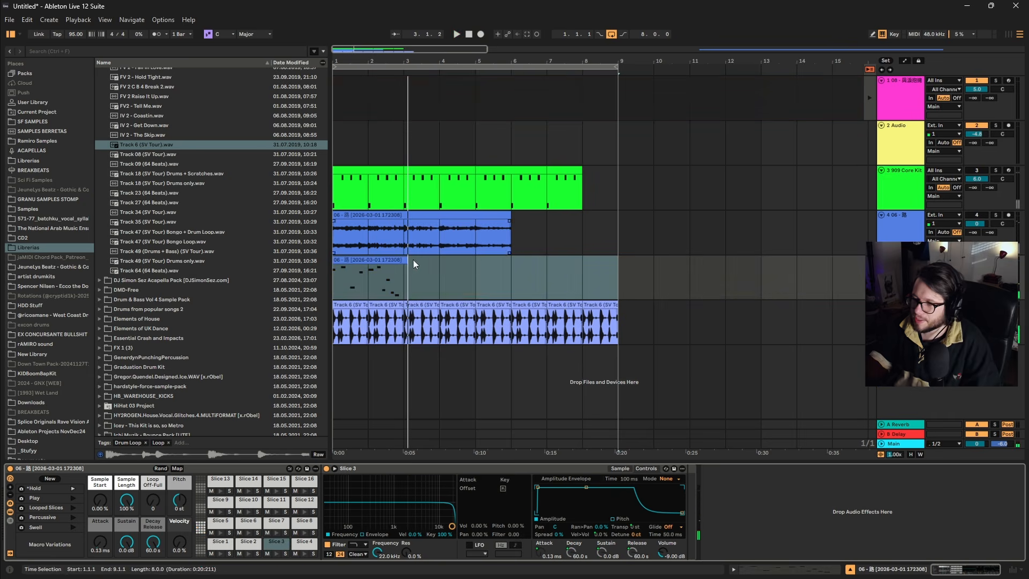
drag(405, 262, 403, 262)
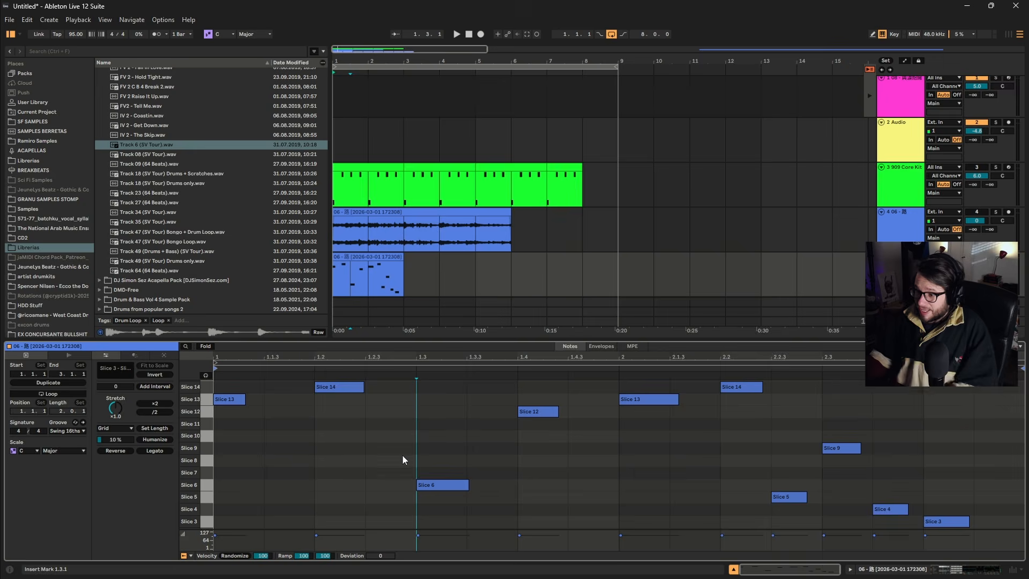
scroll(402, 454, up, 1)
drag(492, 342, 530, 195)
click(450, 300)
key(space)
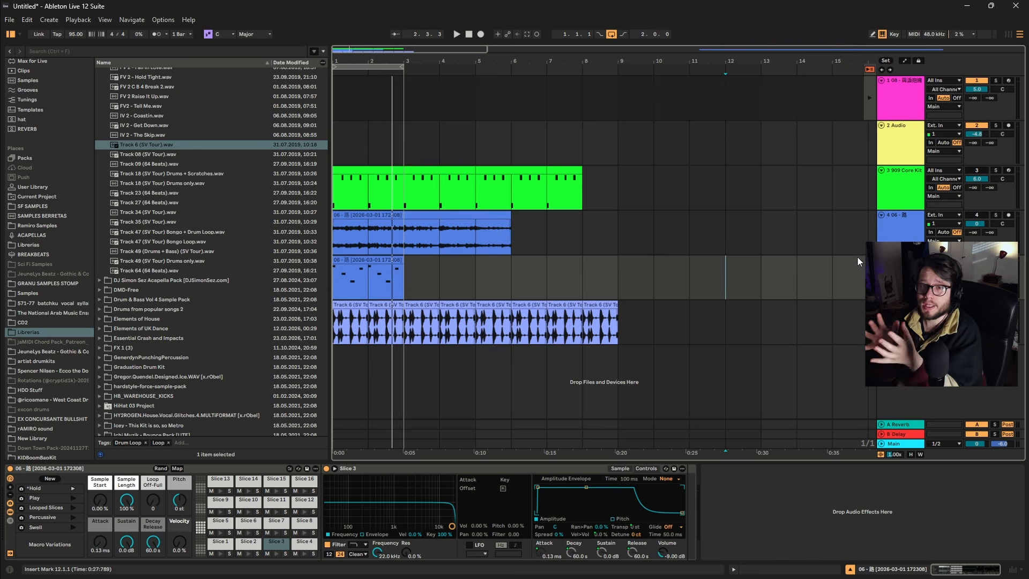
Add the Audio Hertz VHS plug-in to the sliced sample's track, after the rack.
click(275, 540)
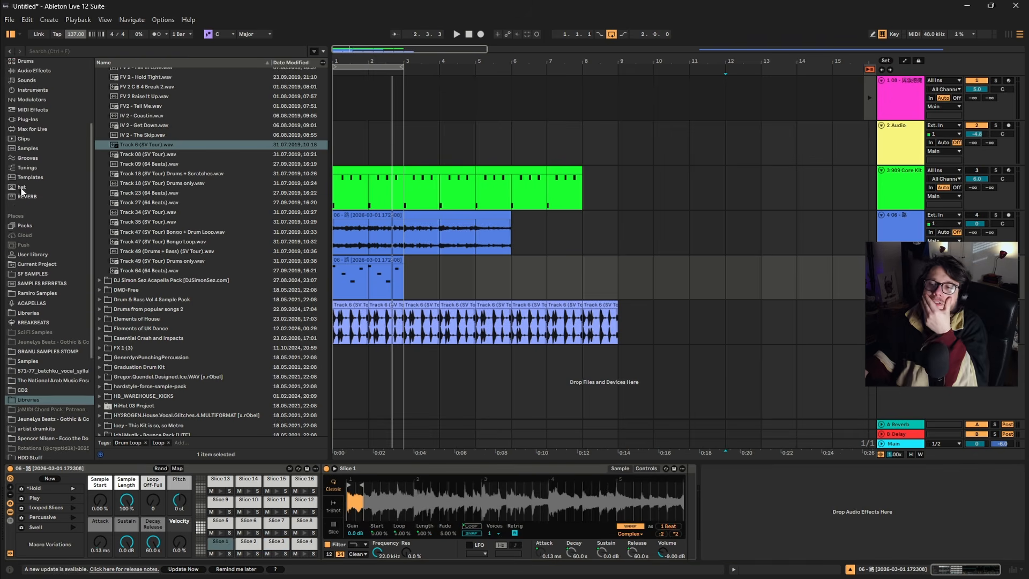
scroll(22, 192, up, 3)
click(40, 205)
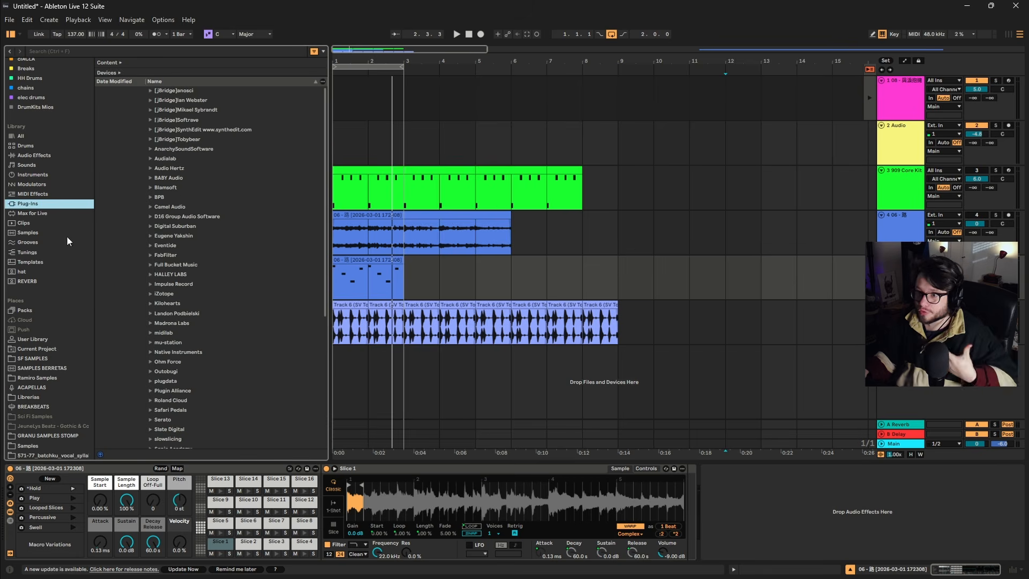
click(149, 168)
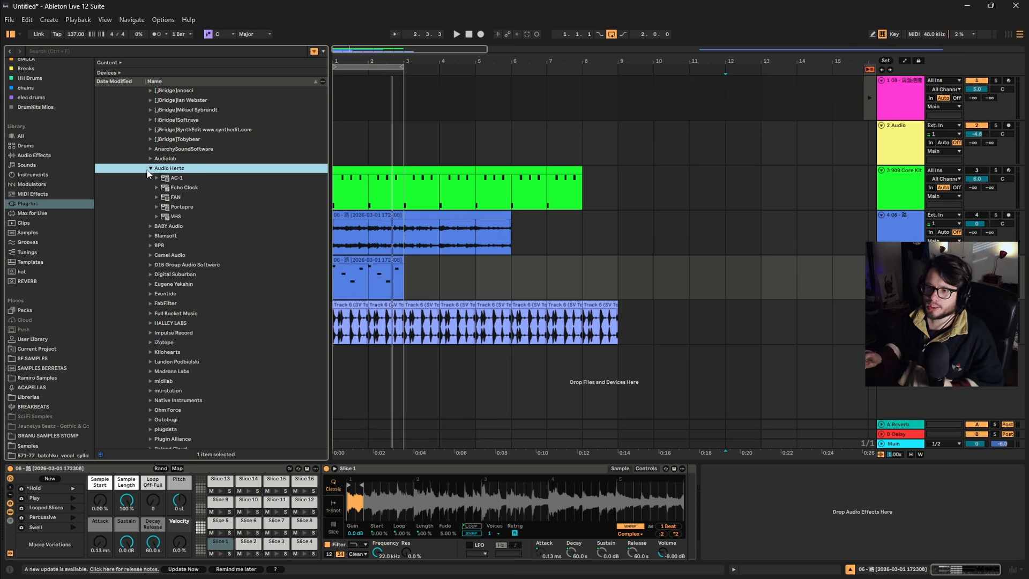
click(175, 216)
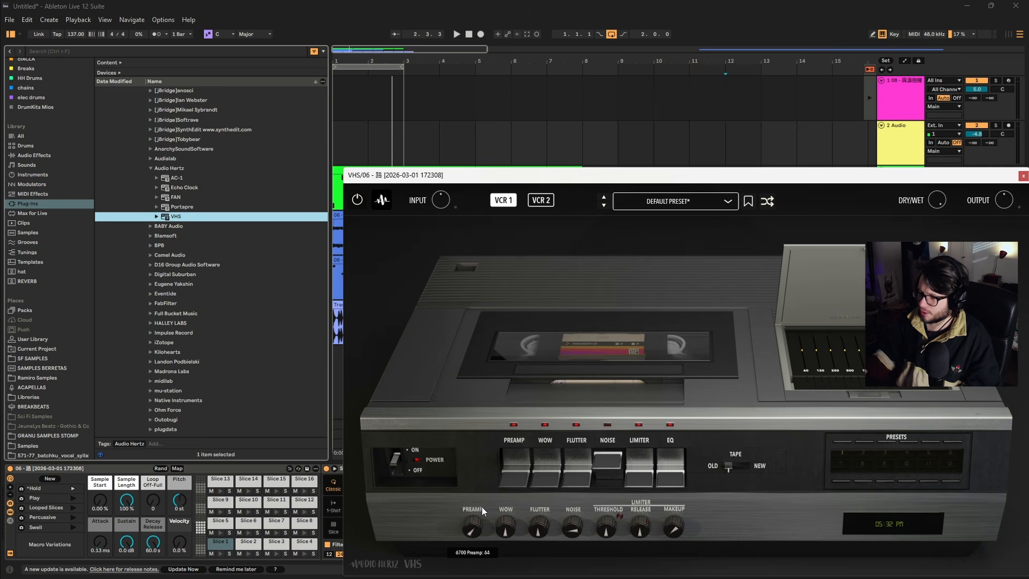
drag(481, 505, 507, 484)
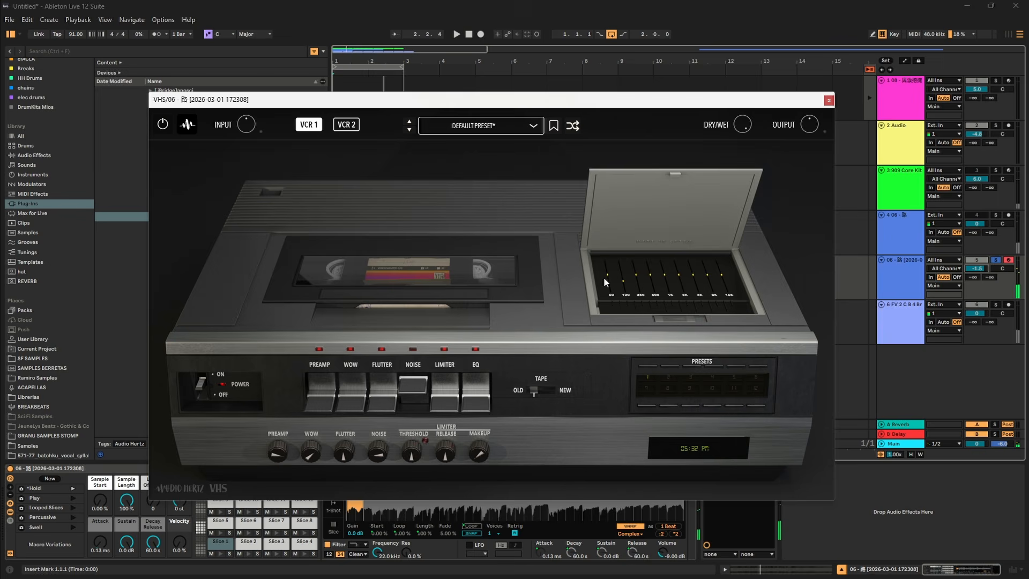
Increase the VHS wow, unsolo the slice track with its volume at 4.6 dB, and close the plug-in window.
drag(604, 278, 612, 308)
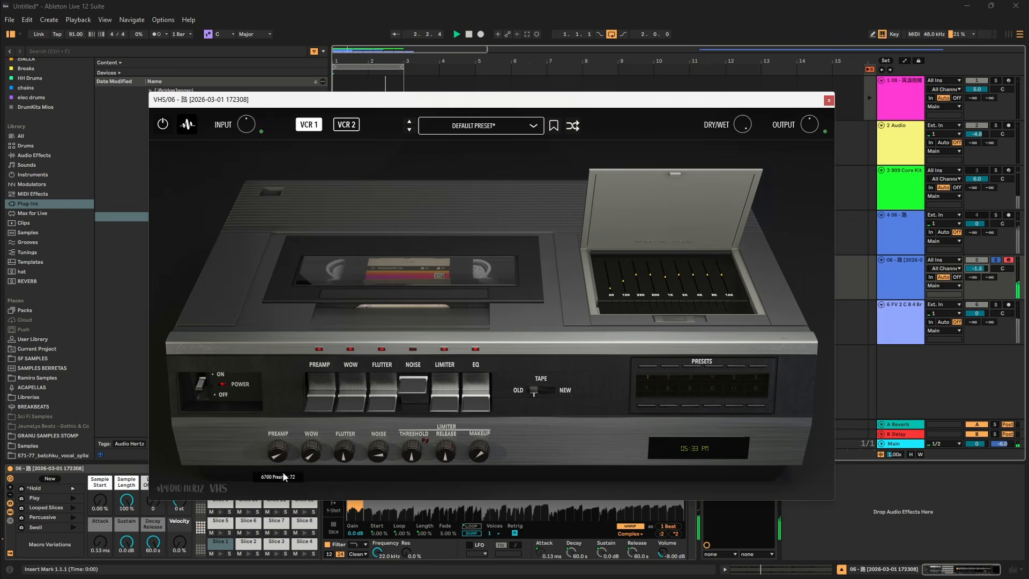
drag(309, 445, 332, 418)
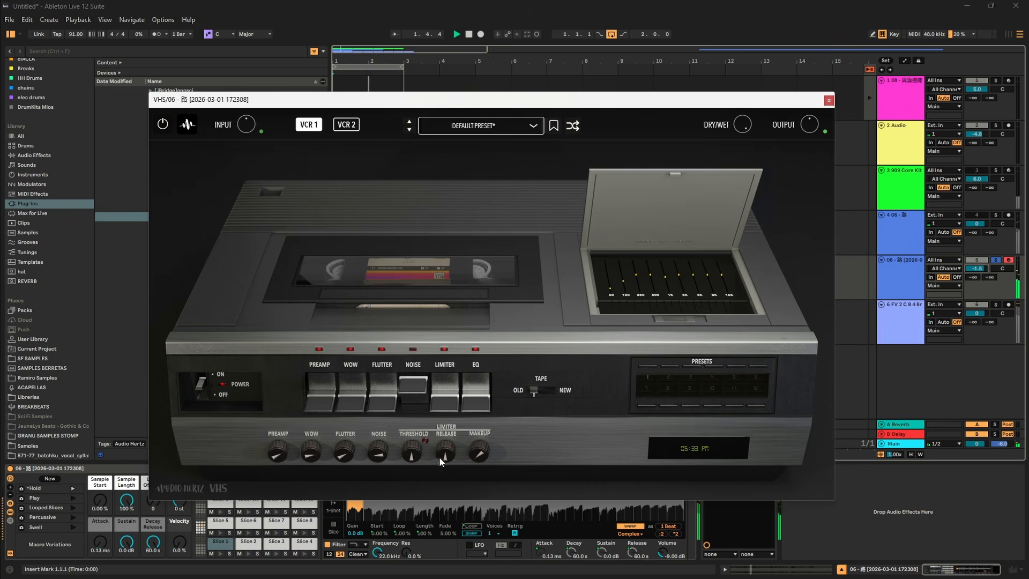
drag(975, 268, 976, 265)
click(996, 261)
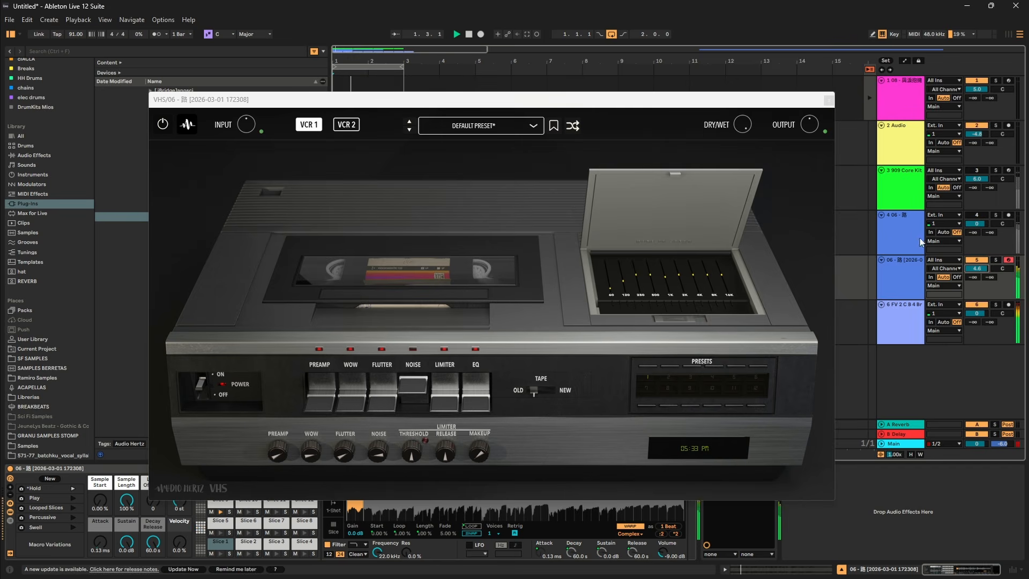
click(827, 97)
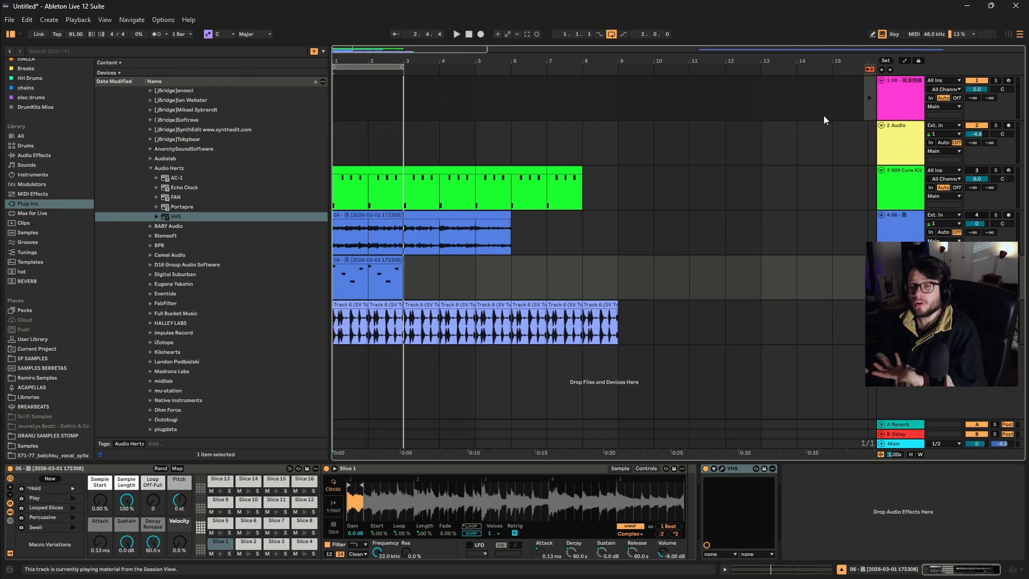
Delete the slice pattern, the breakbeat loop clips and the 909 drum clips from the arrangement.
drag(654, 281, 273, 315)
key(Delete)
drag(652, 142, 253, 183)
key(space)
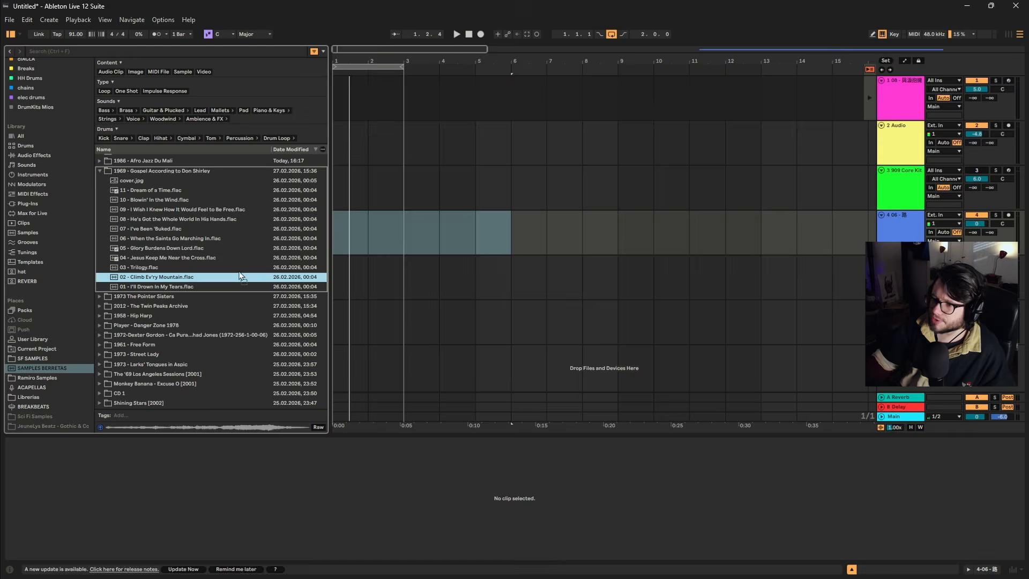
Place "02 - Climb Ev'ry Mountain" at bar 1 of track 4 with a 7.6 dB clip gain, and extend the loop to bar 20.
drag(339, 234, 336, 237)
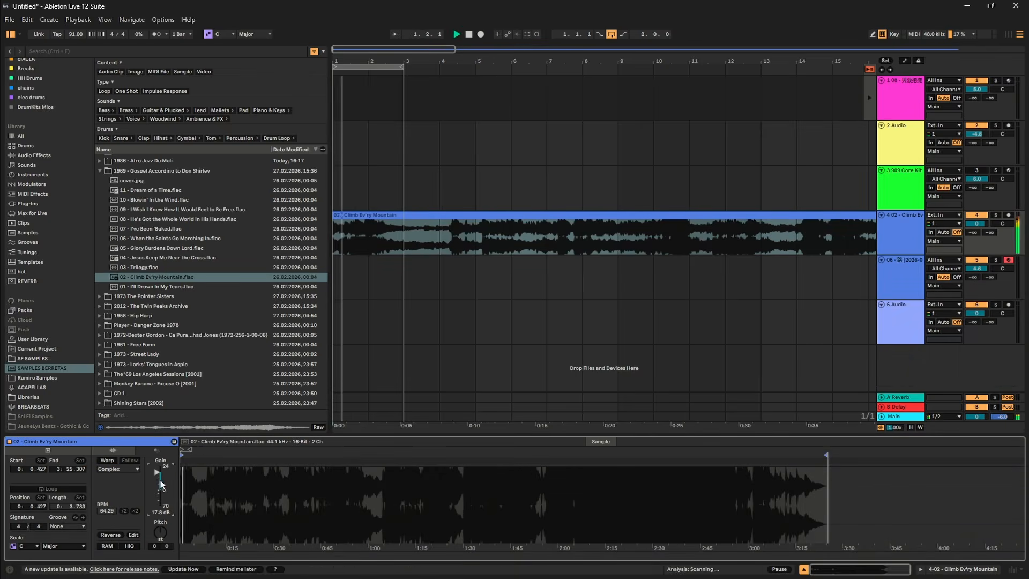
drag(158, 475, 159, 483)
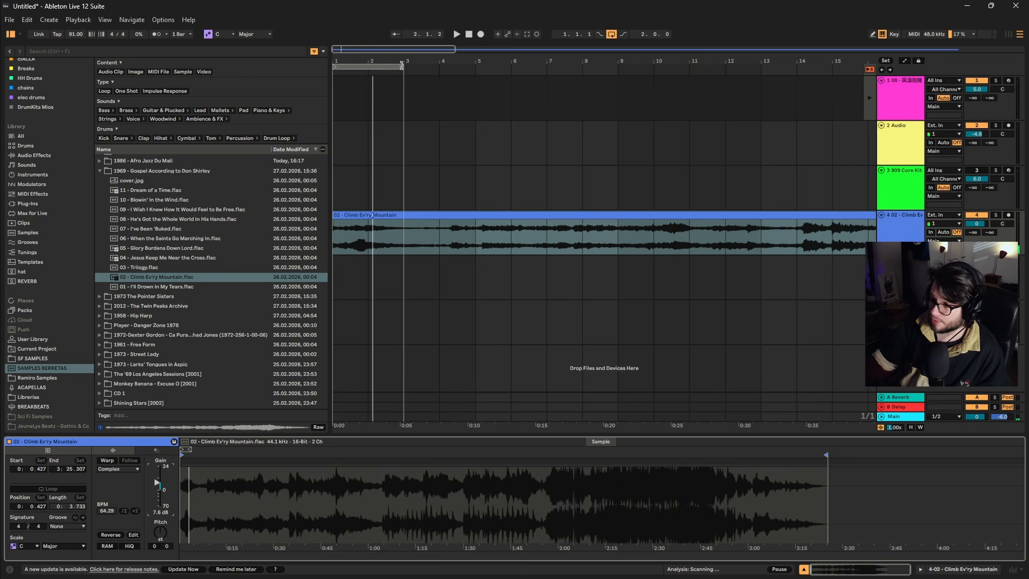
drag(401, 65, 1003, 67)
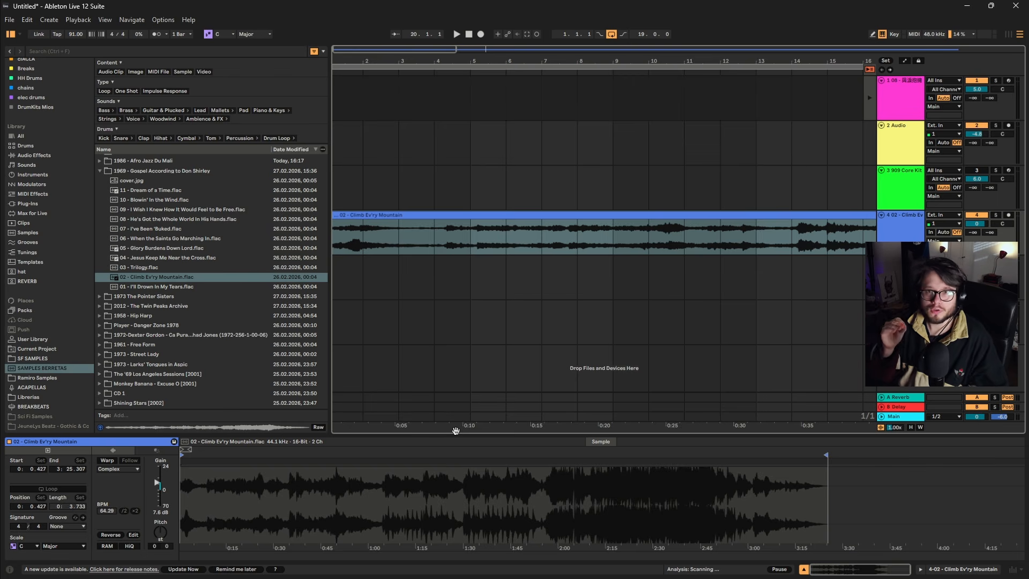
Audition the song, start its clip at 0:15.501 and transpose it by -5 semitones.
key(space)
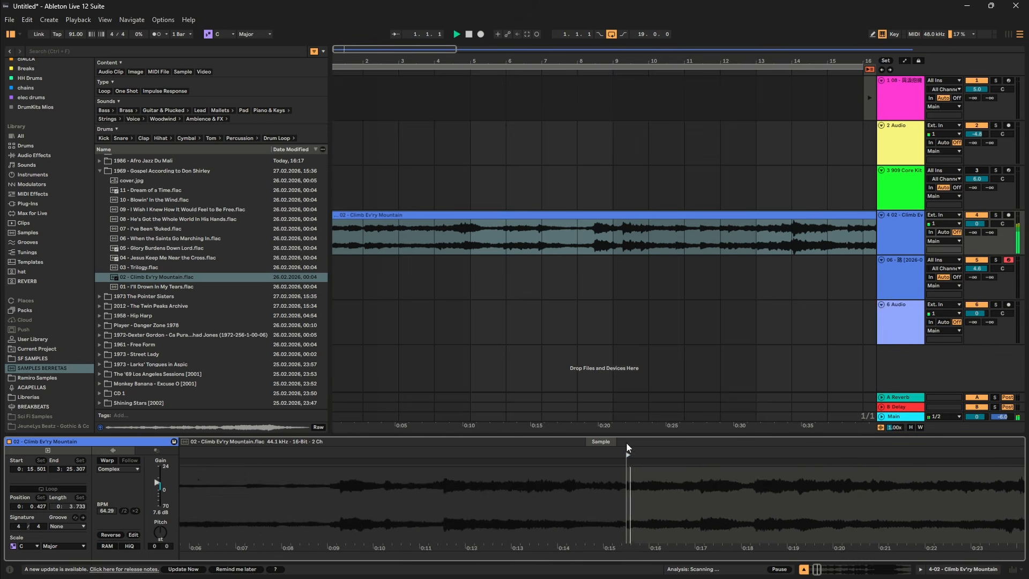
scroll(636, 482, right, 3)
key(space)
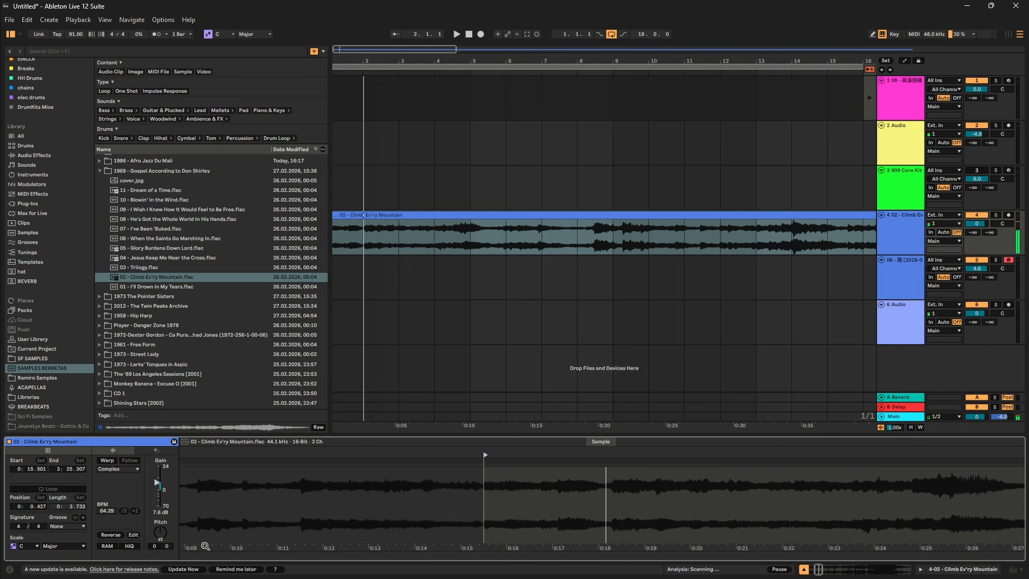
drag(164, 535, 164, 537)
key(space)
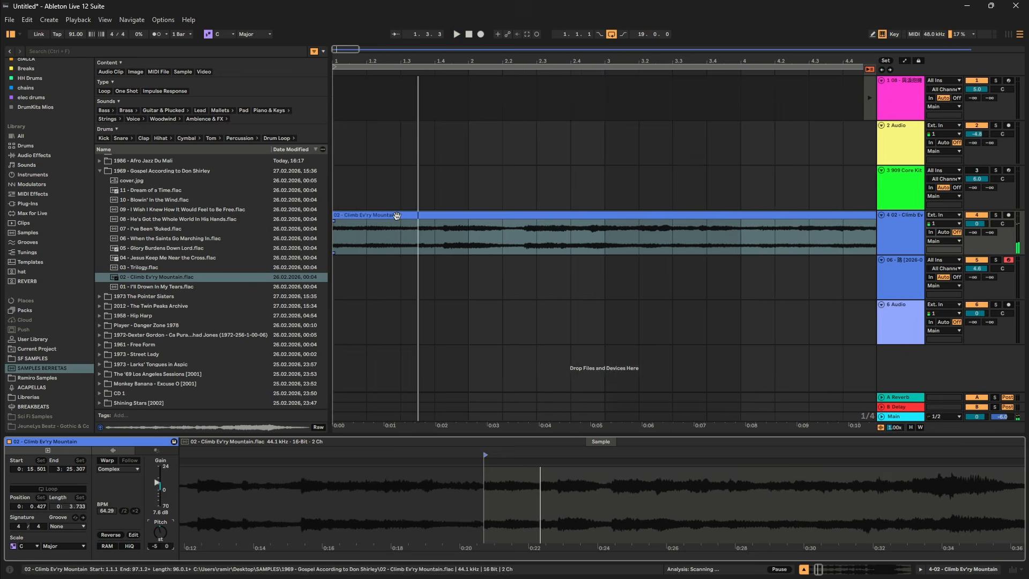
Cut the song's opening section up to 1.3.2 and paste it onto a new audio track directly below.
click(362, 251)
drag(334, 243, 418, 247)
key(Delete)
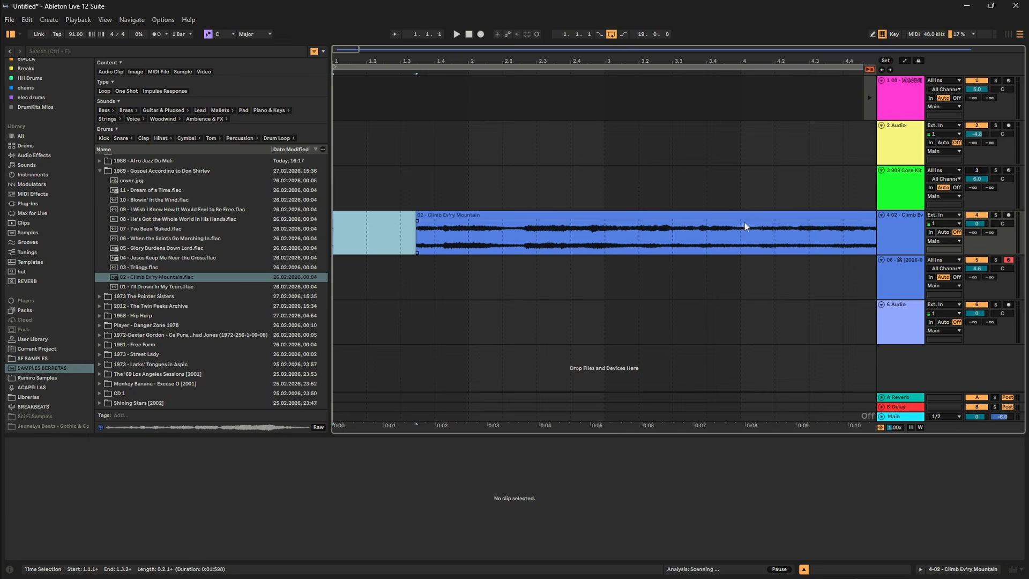
key(ctrl+t)
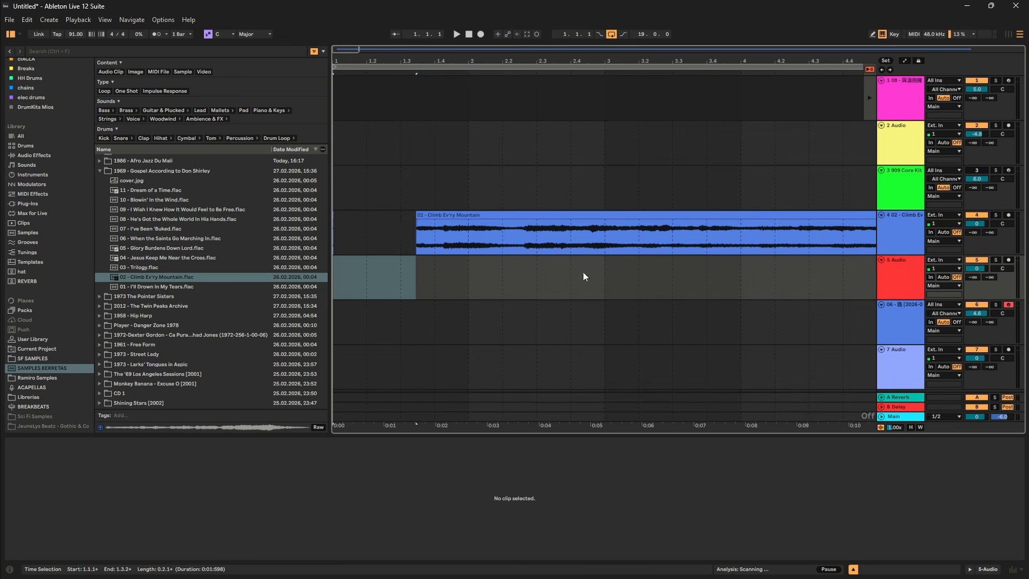
click(421, 289)
key(ctrl+v)
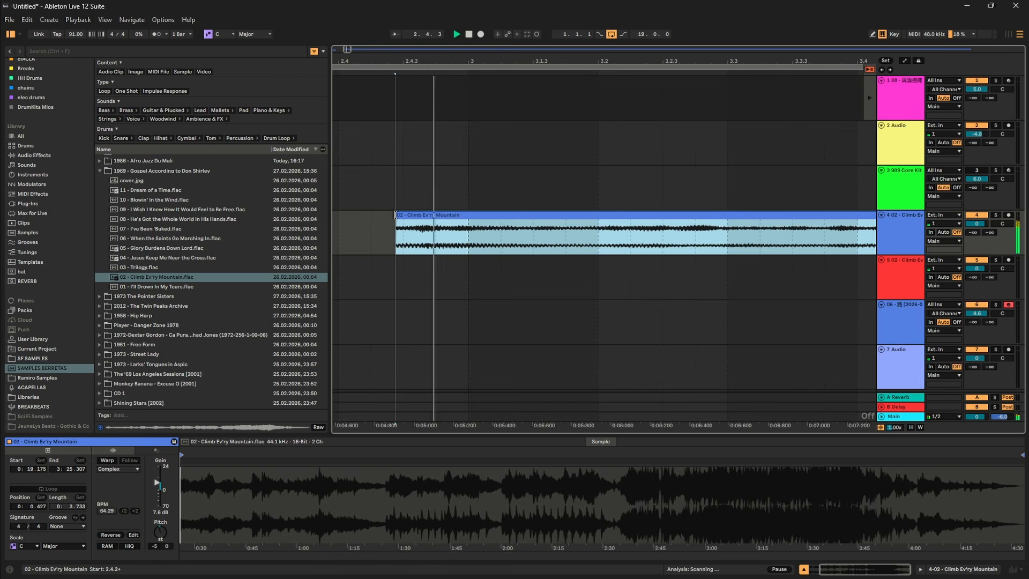
Audition the song, then cut the section from 2.4.2 to about 3.3 and paste it onto the chop track below.
key(space)
key(space)
key(space)
key(space)
Audition further and move the song section from 19.2.4 to 20.2.3 onto the chop track at 4.1.4.
key(space)
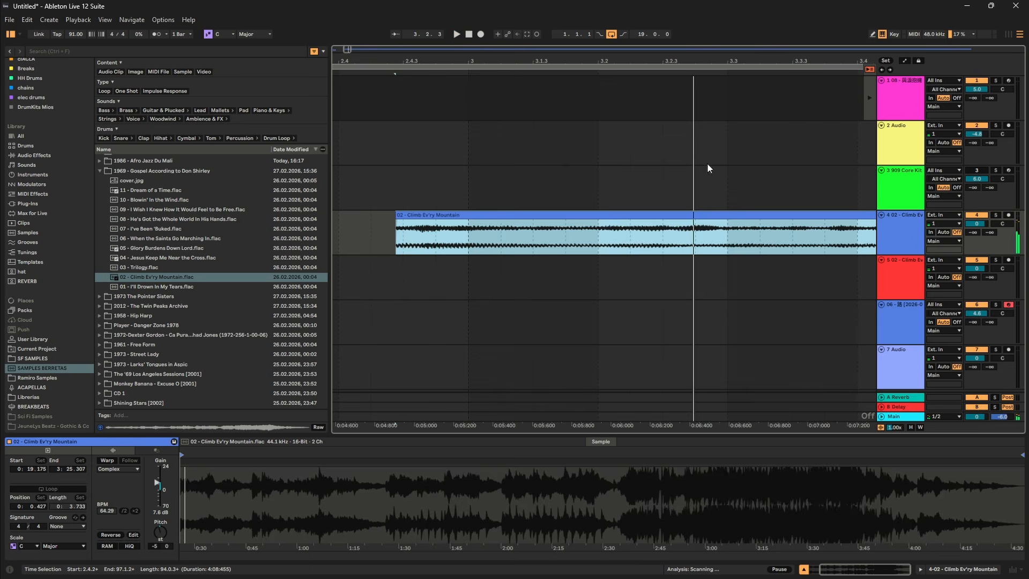
drag(721, 239, 390, 247)
key(ctrl+x)
key(Down)
key(ctrl+v)
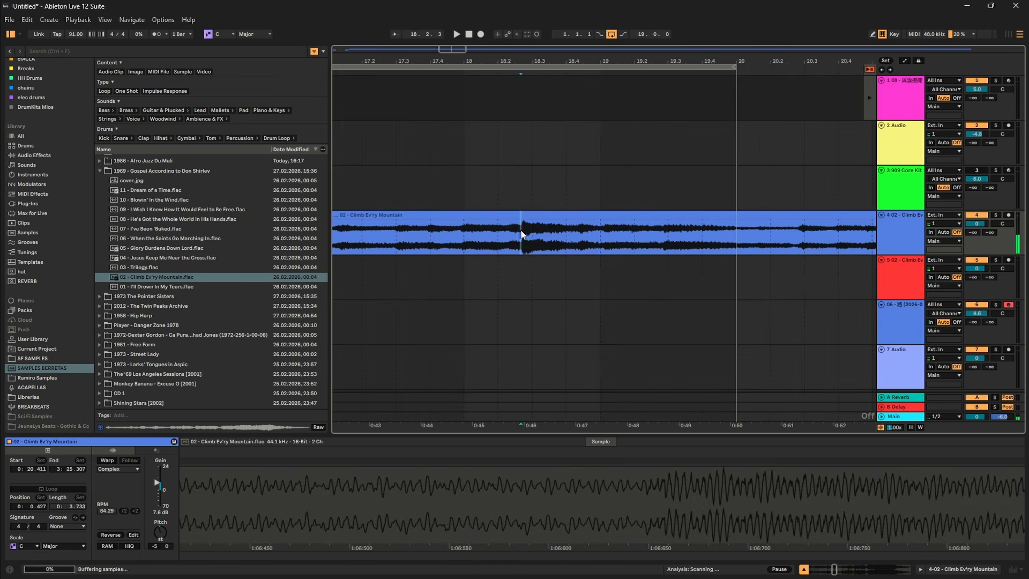
key(space)
key(space)
key(space)
key(space)
key(space)
key(space)
drag(523, 236, 662, 248)
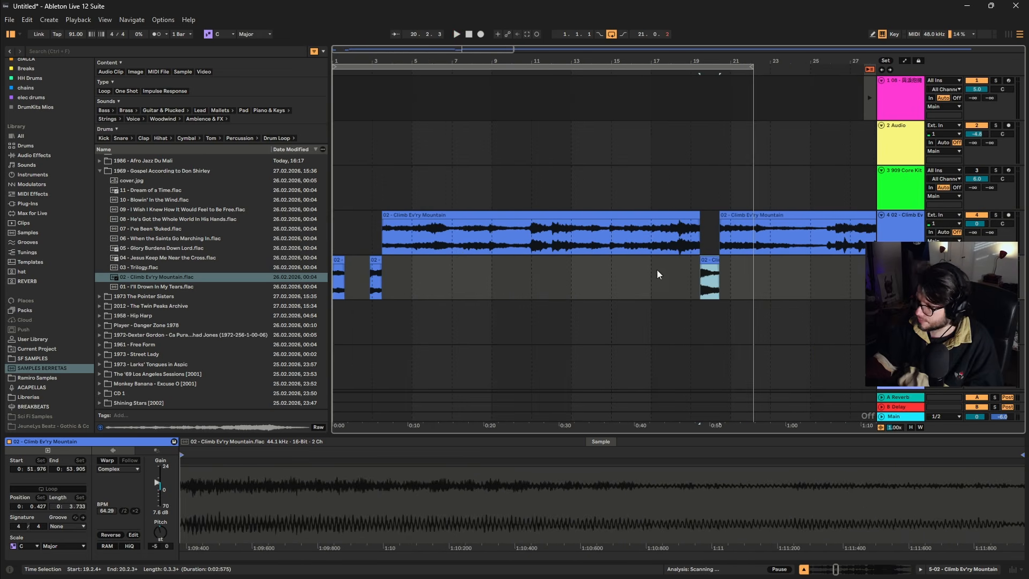
click(459, 264)
drag(459, 264, 397, 264)
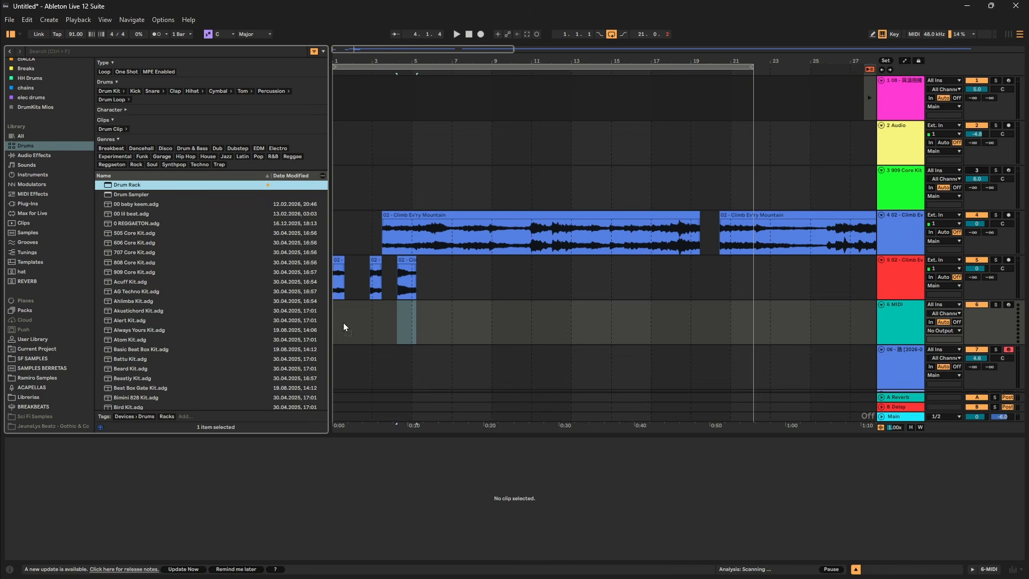
Create a Drum Rack track below the chops, and load the first chop onto pad C1 and the second onto C#1.
drag(343, 326, 343, 327)
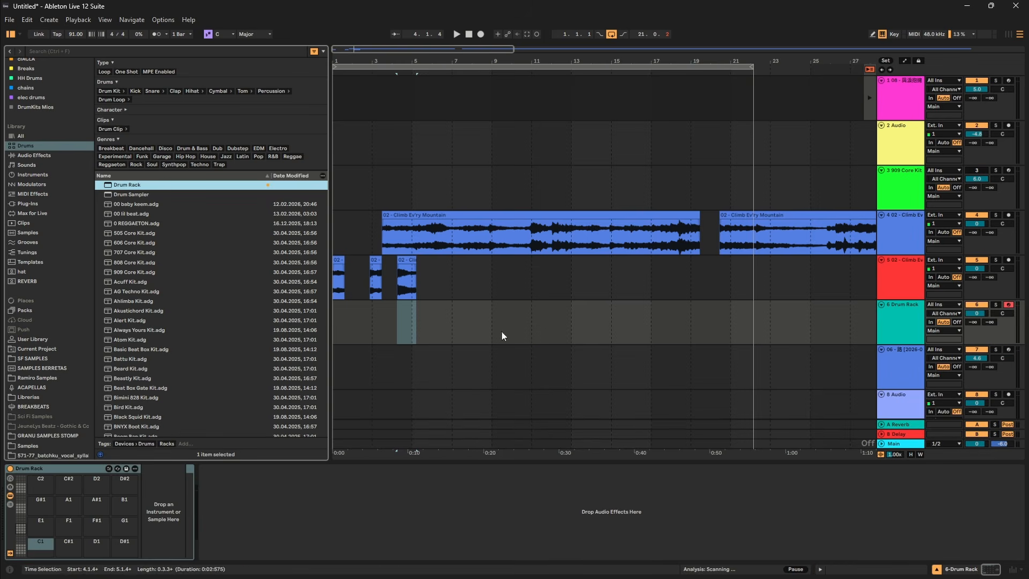
drag(50, 549, 49, 549)
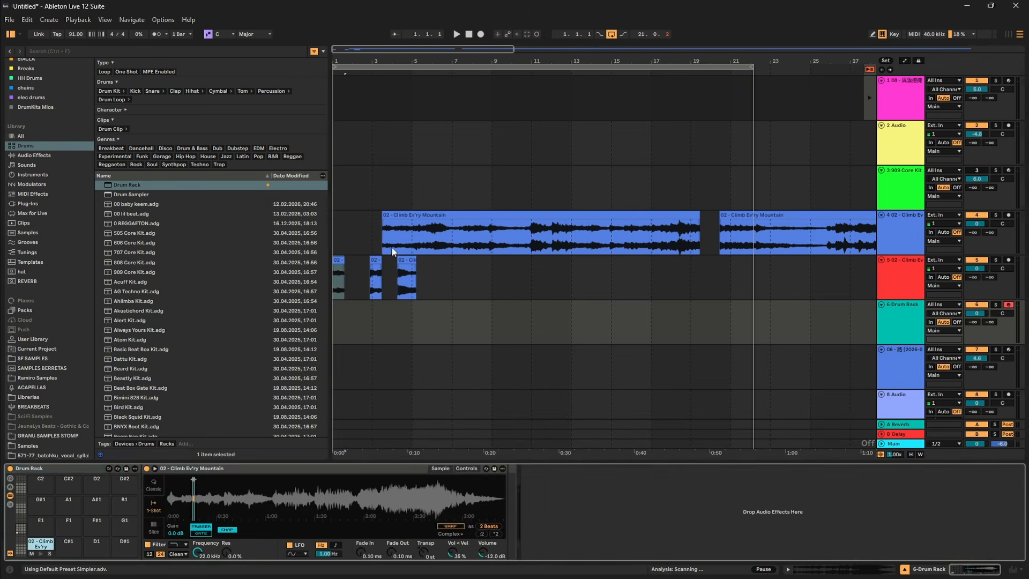
drag(374, 260, 76, 540)
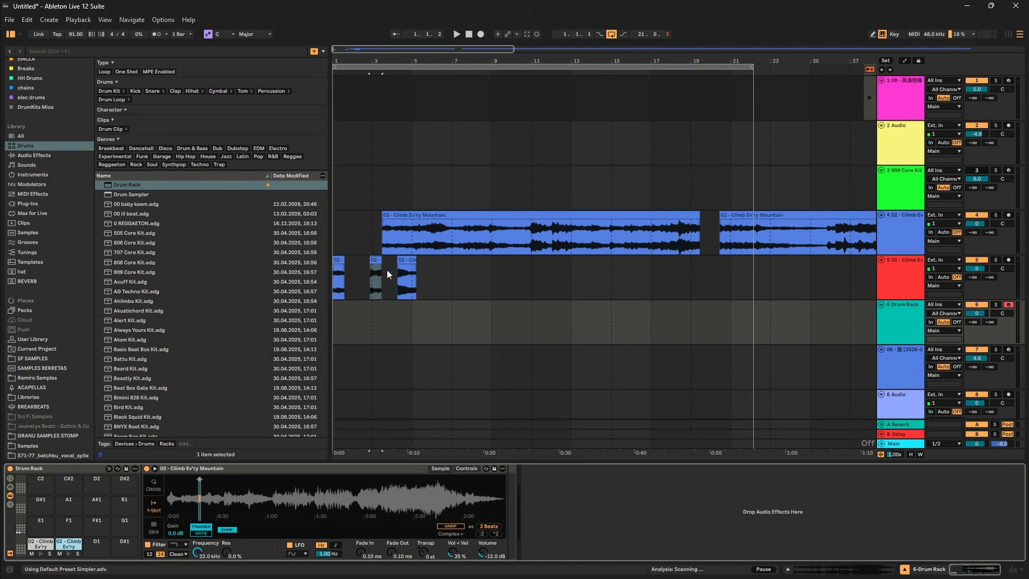
Load the third chop onto pad D1 and show the Drum Rack's chain list with its input/output settings.
drag(410, 261, 94, 544)
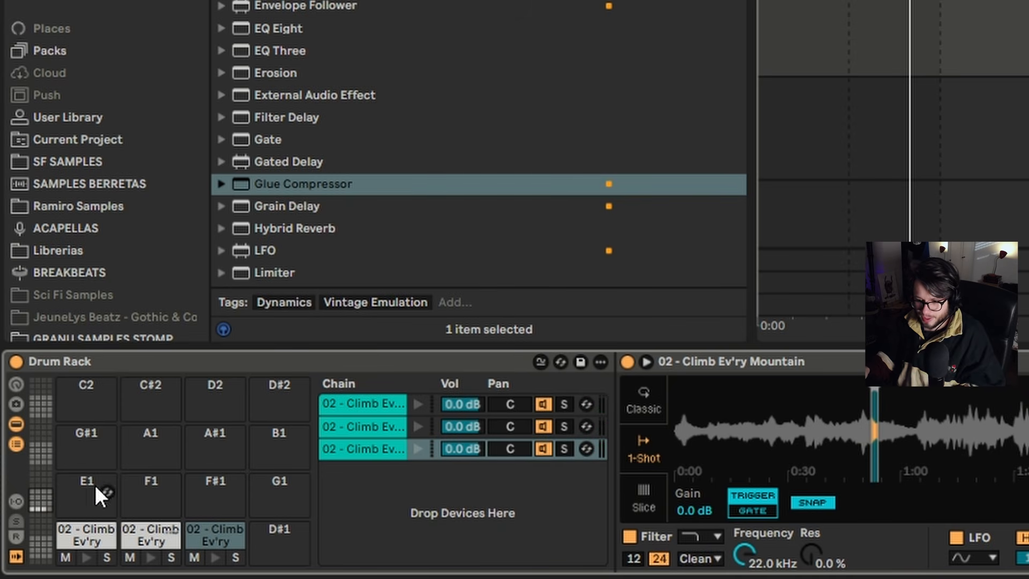
click(12, 448)
click(12, 448)
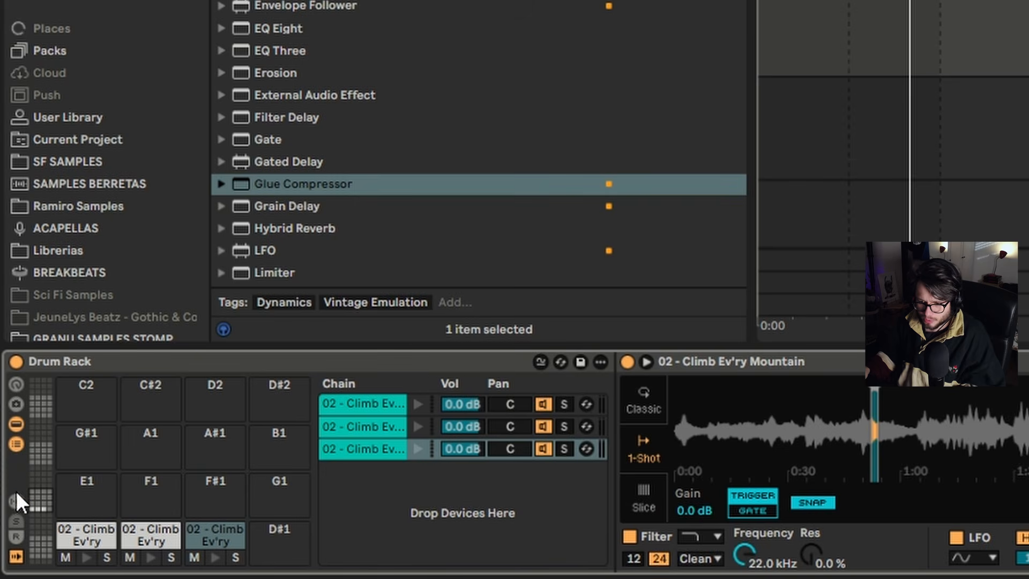
click(16, 501)
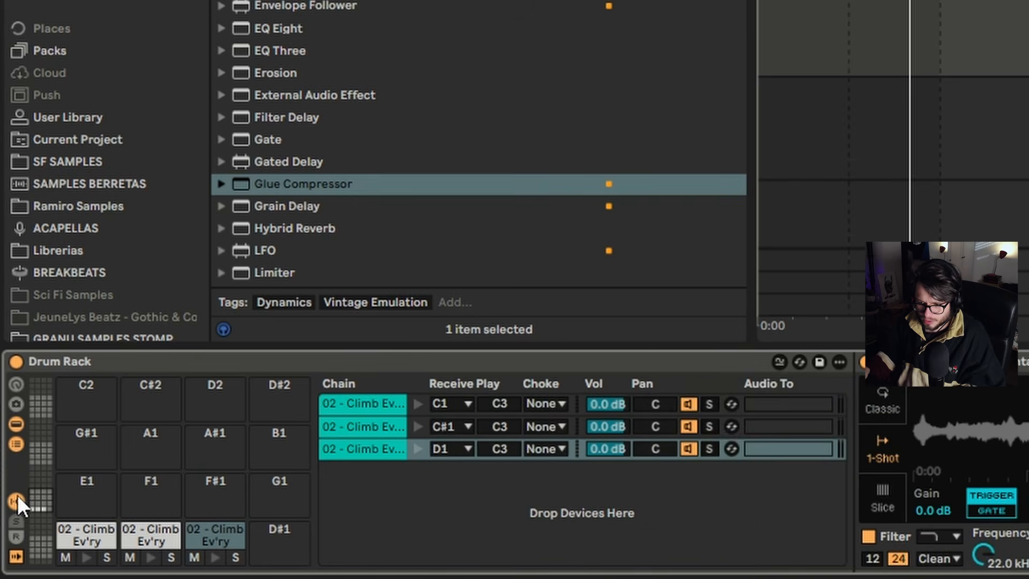
Assign the C1, C#1 and D1 chains to choke group 1.
click(552, 406)
click(550, 406)
click(553, 393)
click(551, 425)
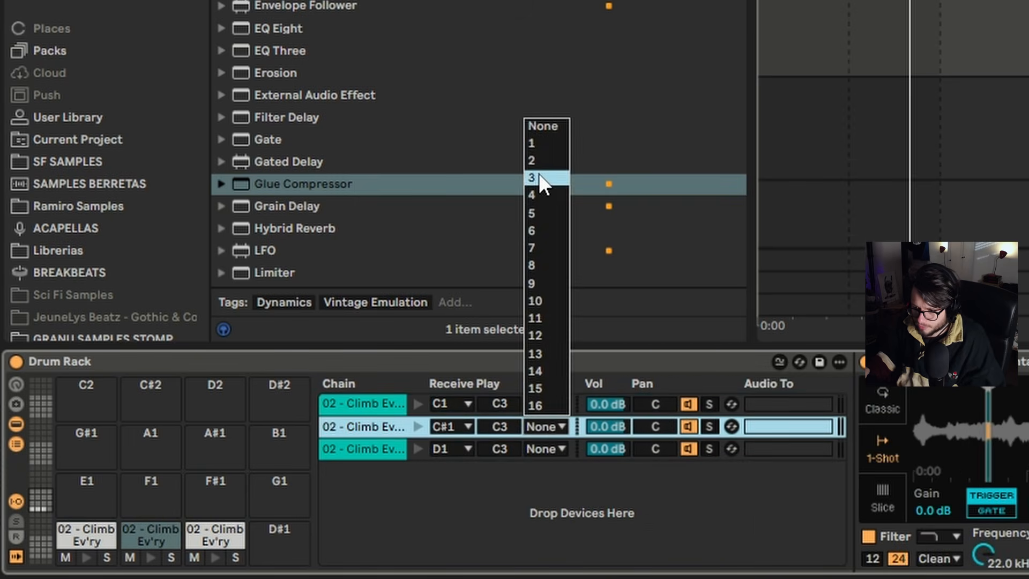
click(539, 144)
click(552, 452)
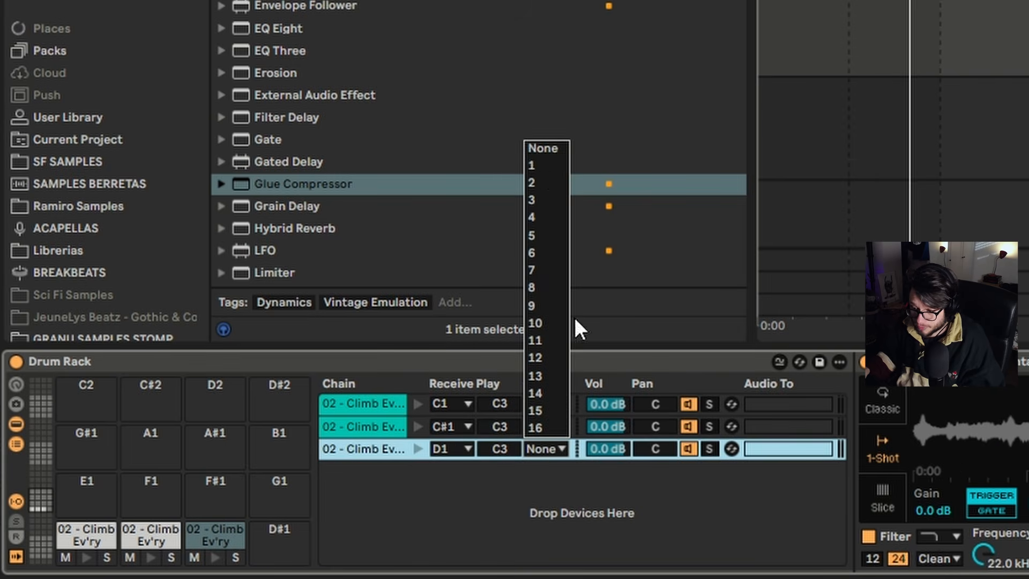
click(548, 167)
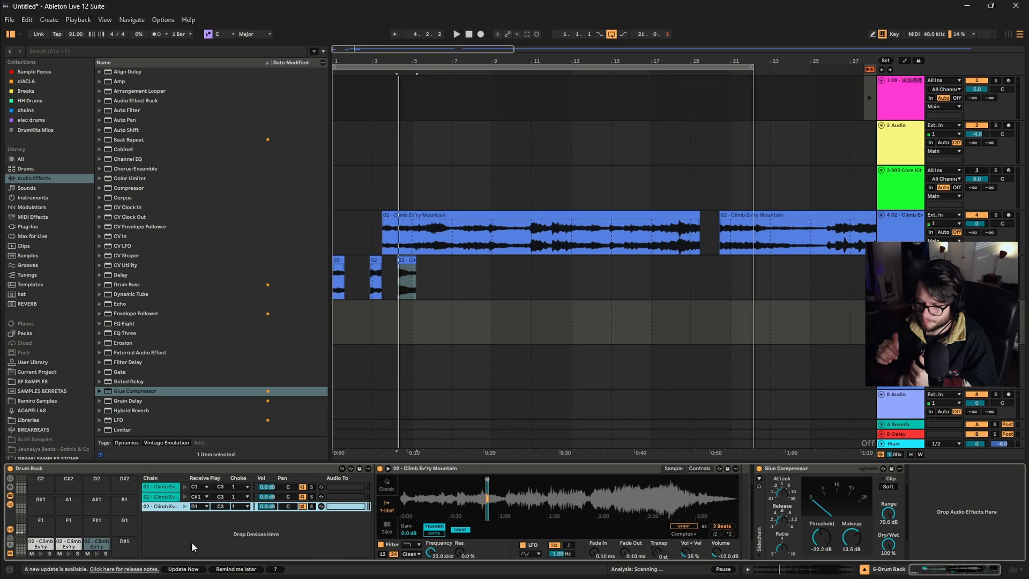
Play the three Drum Rack chops in alternation to test the choke group.
key(a)
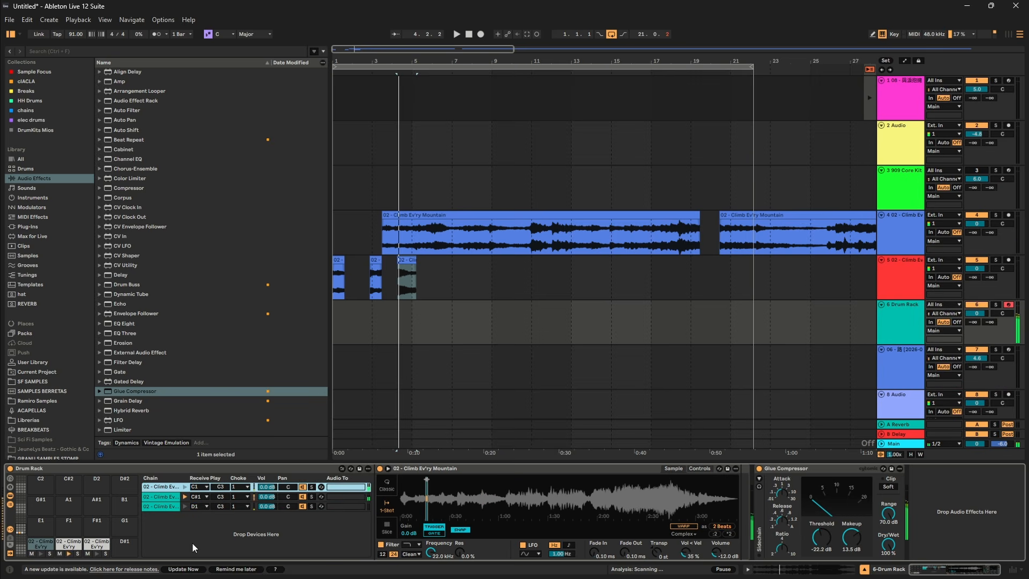
key(w)
key(s)
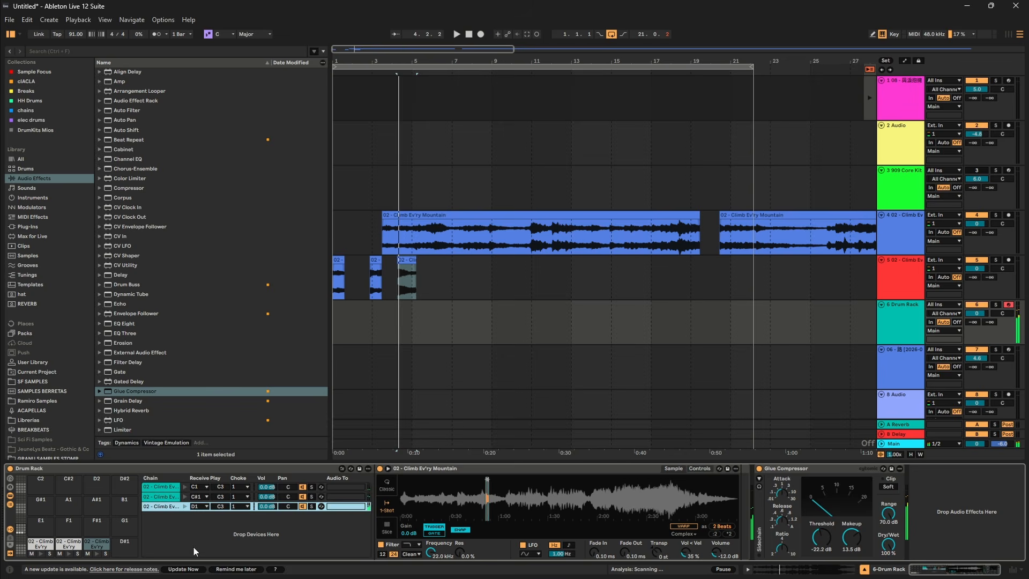
key(w)
key(a)
Delete the chops from the chop track and the remaining Climb Ev'ry Mountain clips from the song track.
drag(501, 323, 75, 277)
key(Delete)
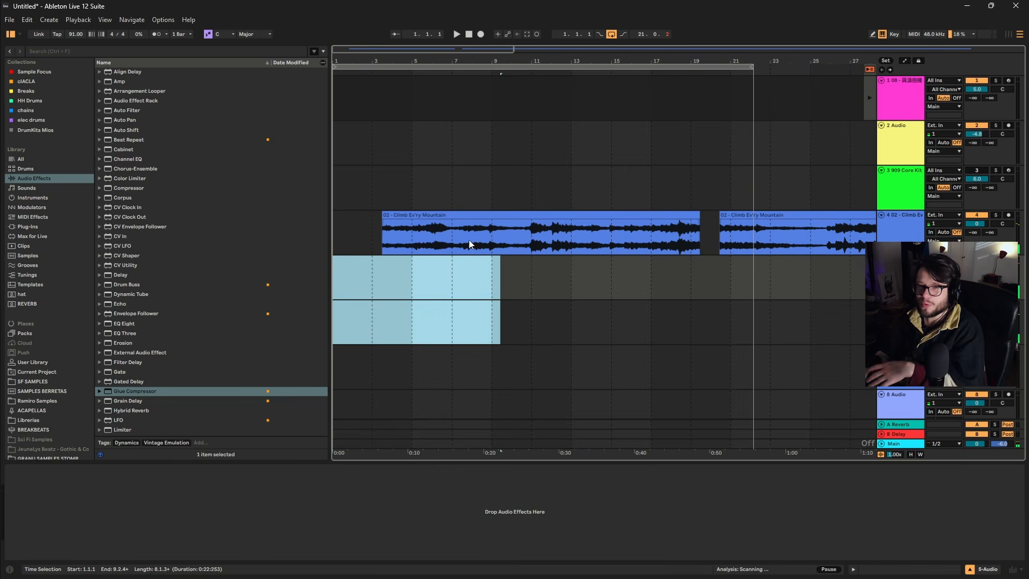
scroll(542, 226, down, 5)
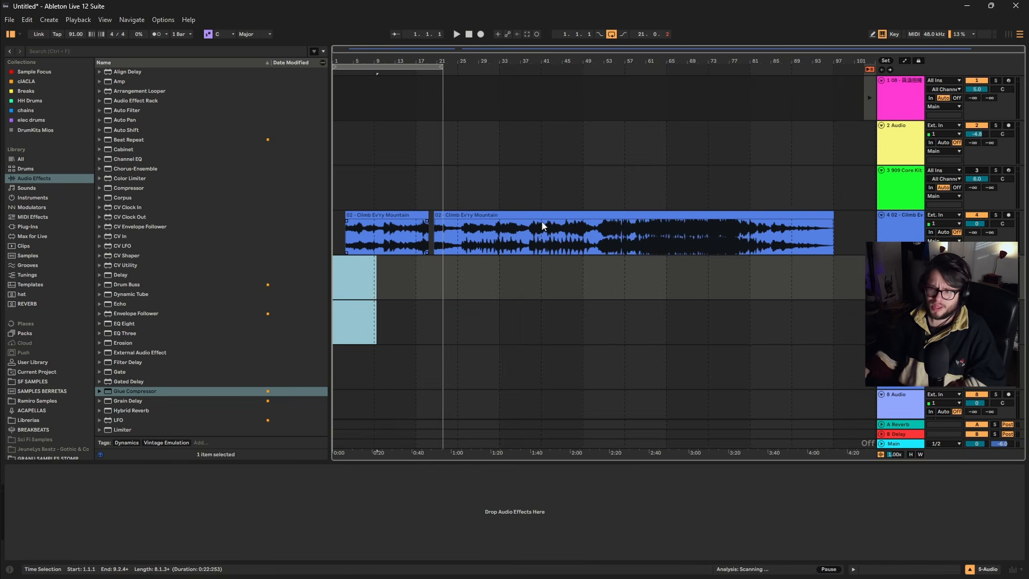
key(ctrl+a)
key(Delete)
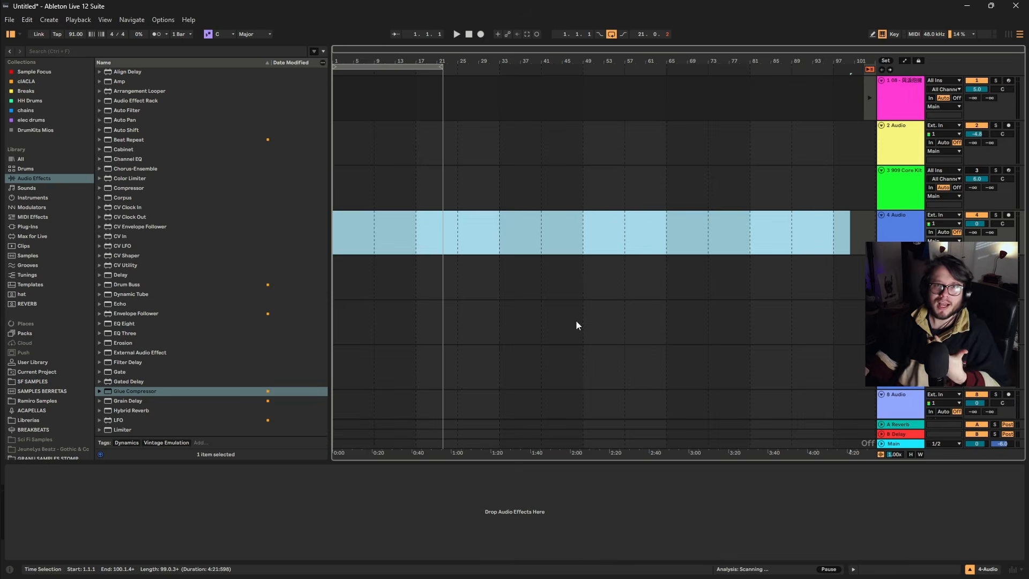
Duplicate the IV 2 - Get Down drum break to nearly bar 16 and set the arrangement loop to the first four bars.
key(ctrl+d)
key(ctrl+d)
key(ctrl+d)
key(ctrl+d)
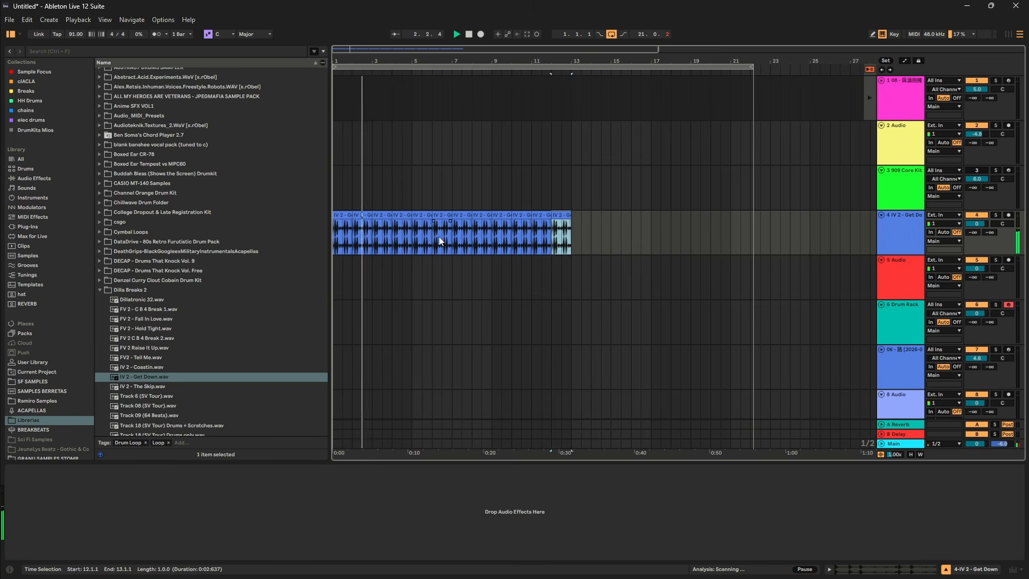
key(ctrl+d)
key(ctrl+d)
key(ctrl+d)
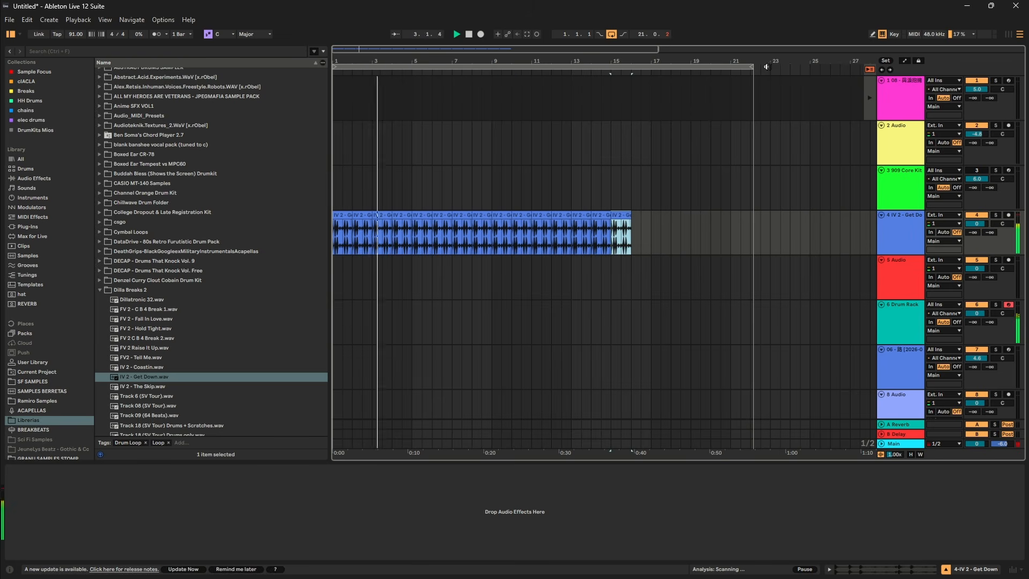
drag(753, 66, 411, 135)
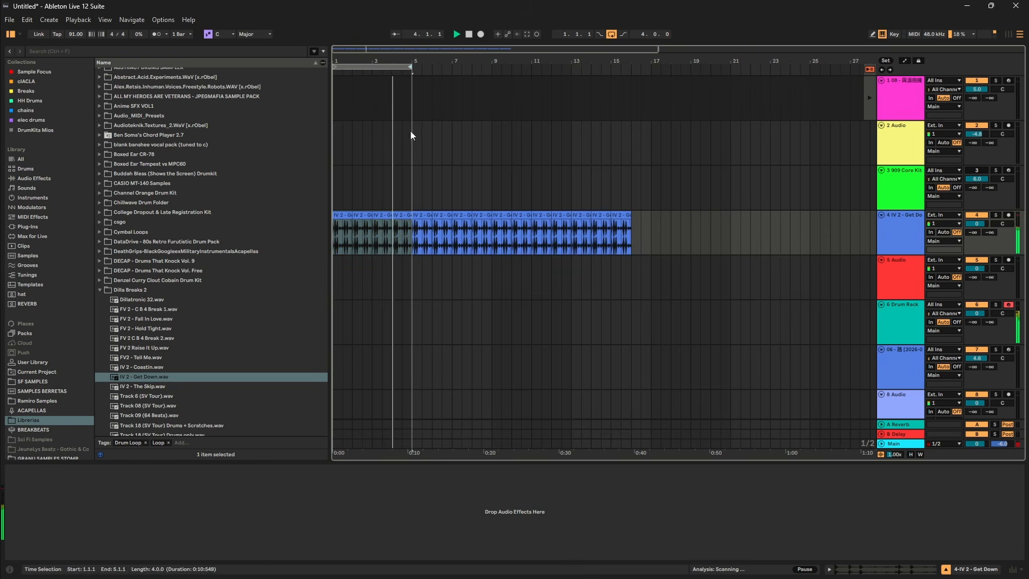
Map the chop's Transpose to the Drum Rack's Macro 1, map it to all sibling chops, and set the macro to -3 st.
click(905, 326)
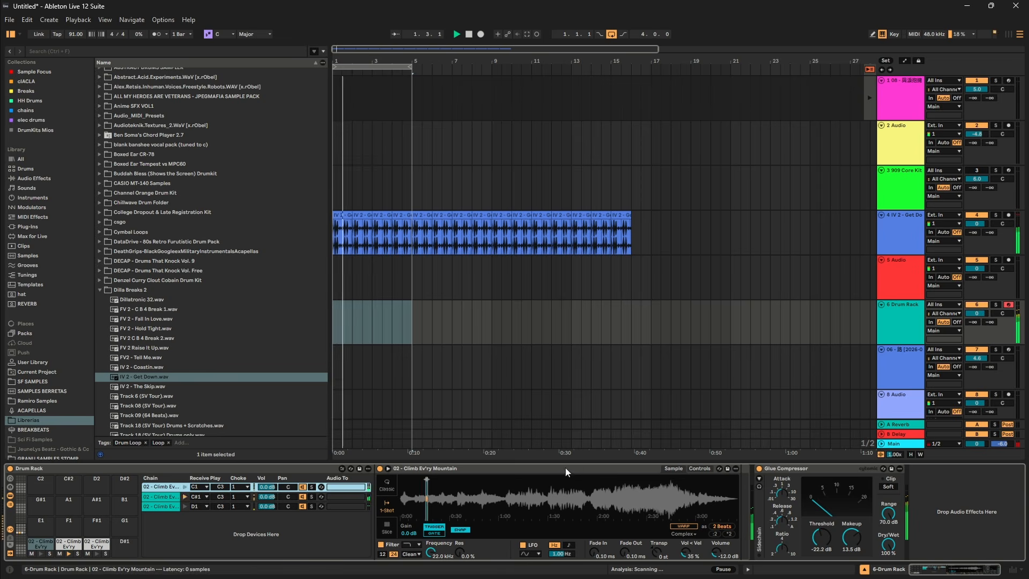
click(10, 479)
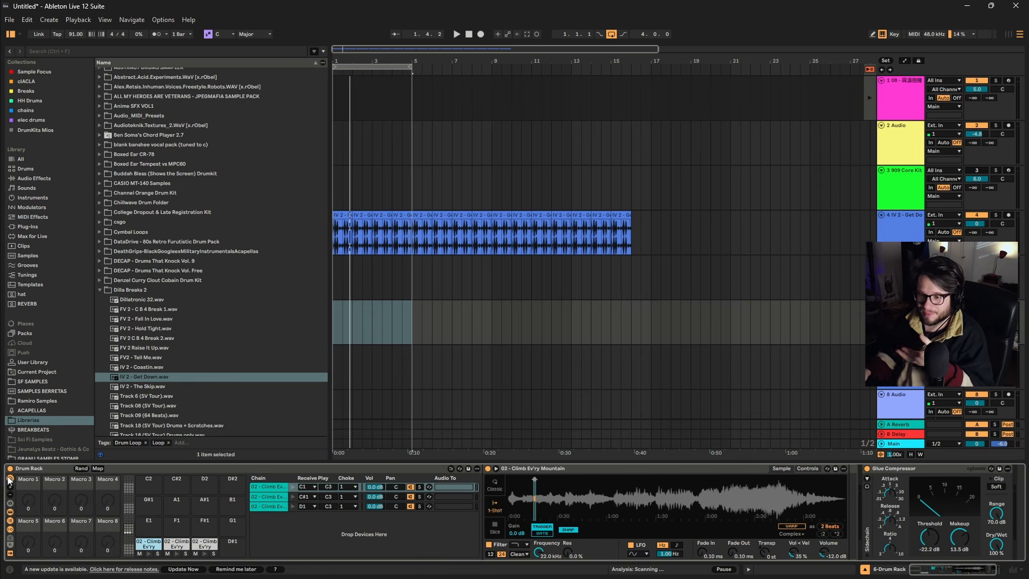
right_click(766, 553)
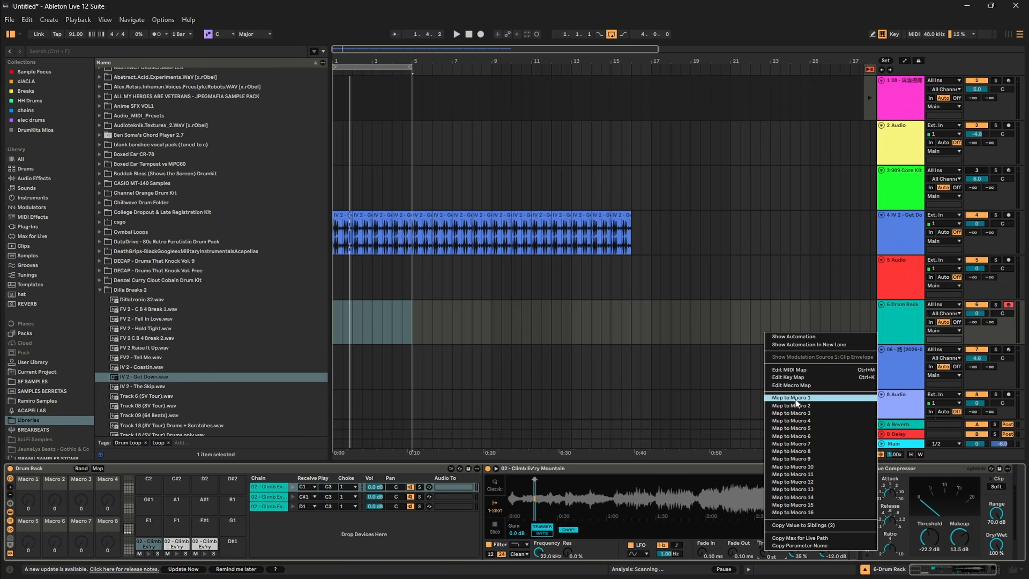
click(797, 399)
right_click(764, 552)
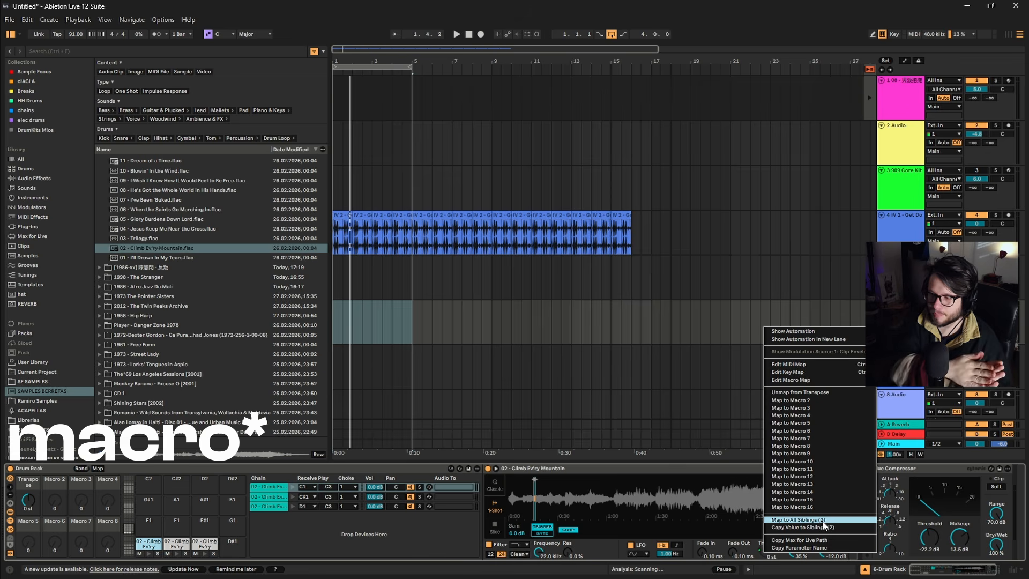
click(822, 520)
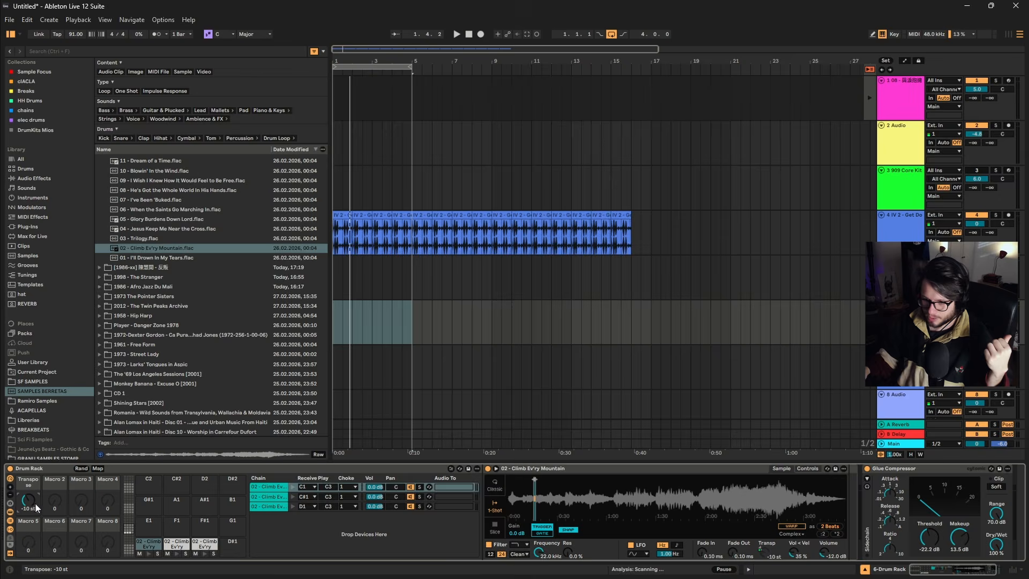
drag(35, 503, 35, 514)
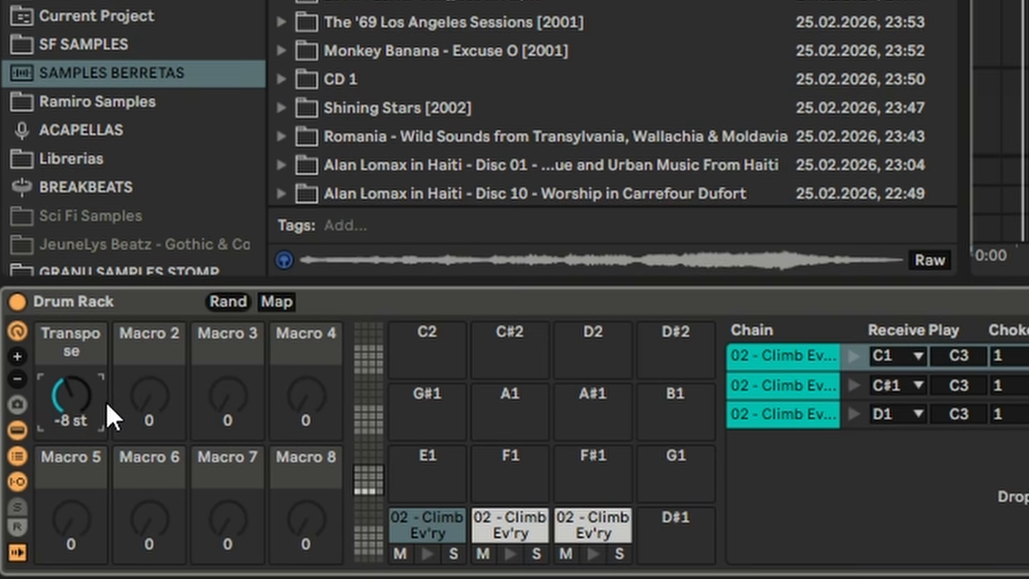
mouse_move(106, 402)
mouse_down()
mouse_move(114, 397)
mouse_move(102, 386)
mouse_up()
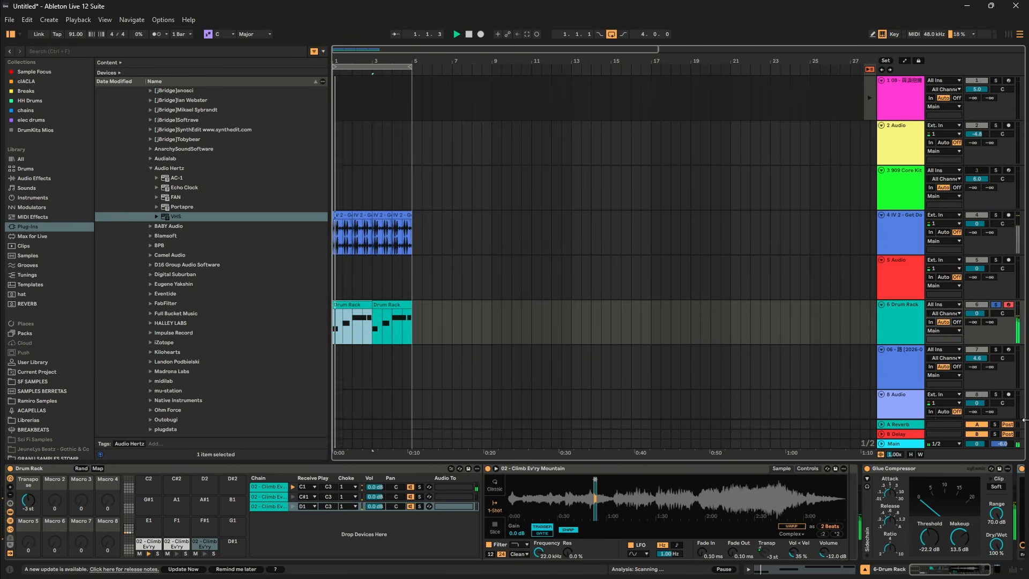
Adjust the EQ, preamp and makeup of the Drum Rack's VHS effect during playback, unsolo the track, and close the effect window.
click(914, 468)
key(space)
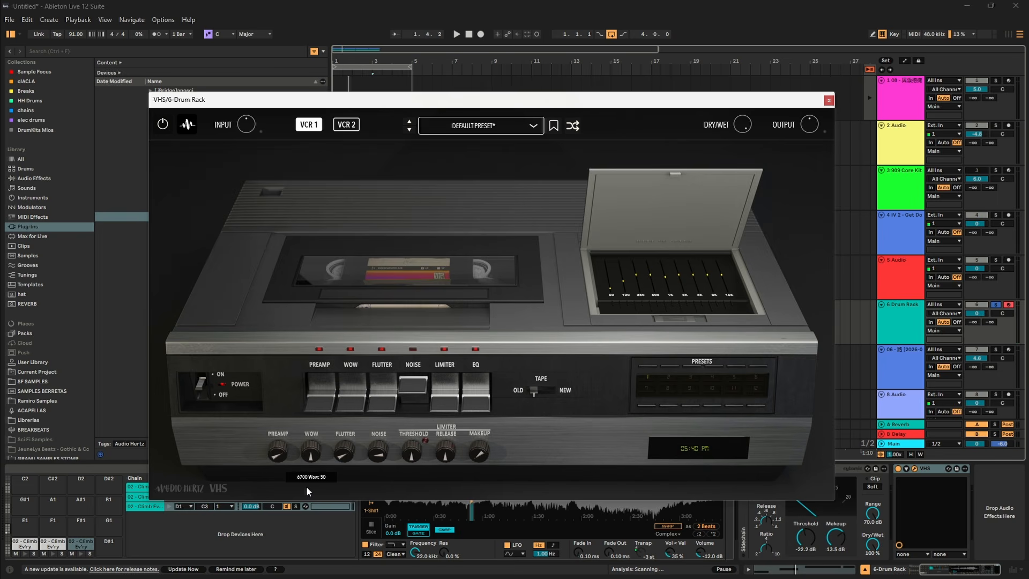
key(space)
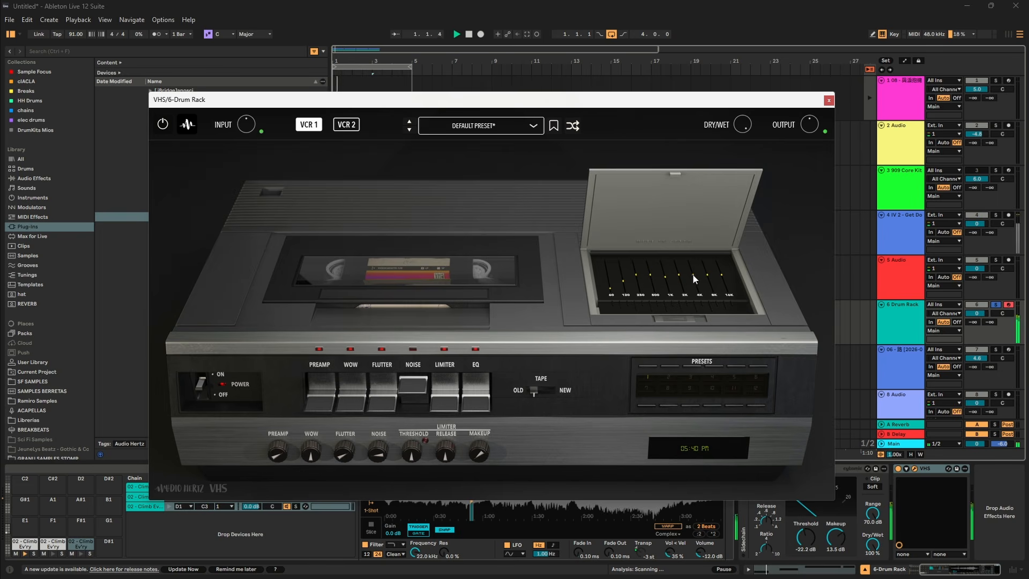
drag(693, 275, 649, 278)
click(996, 305)
drag(692, 271, 697, 297)
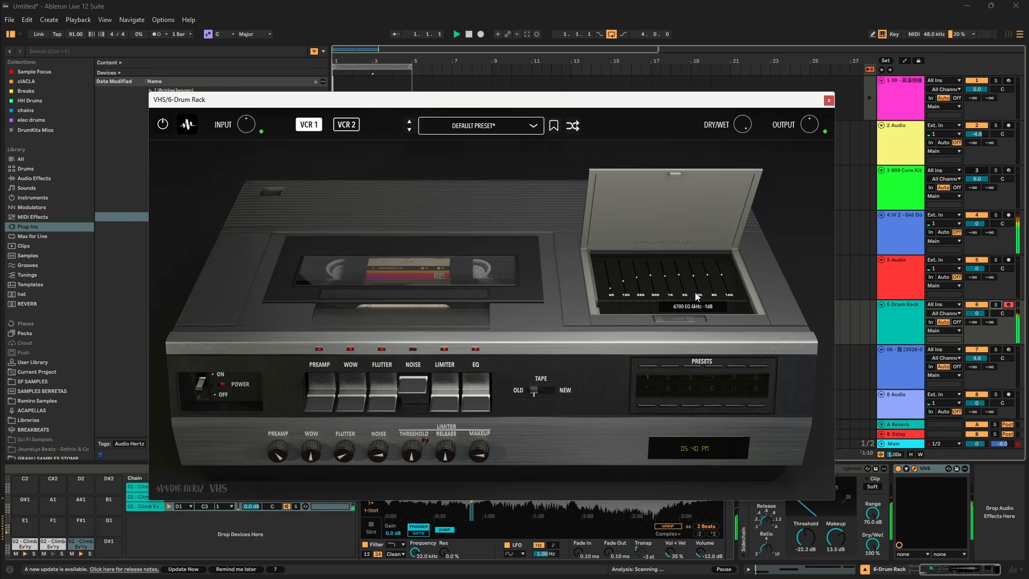
click(829, 100)
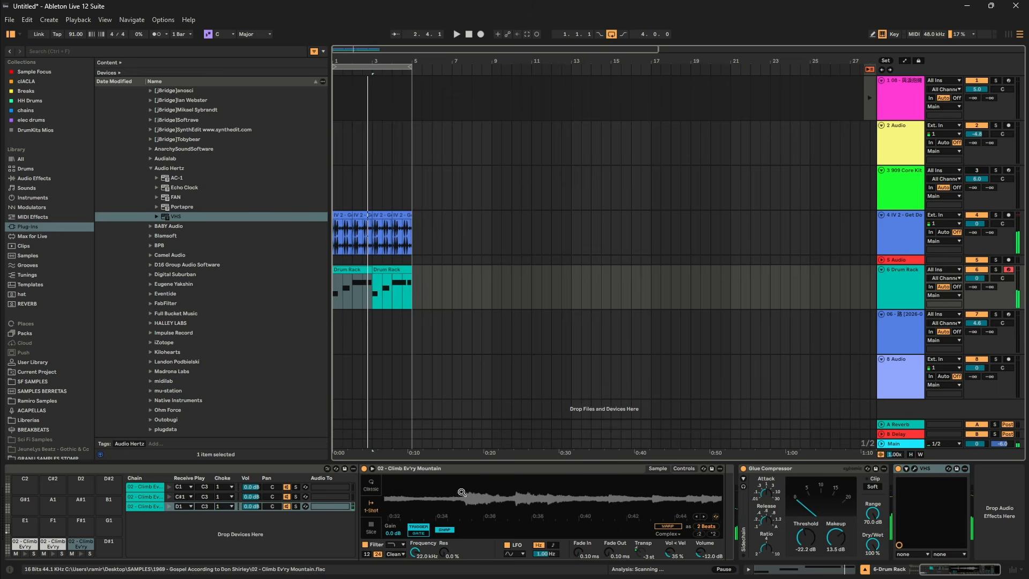
Move the D1 chop's sample region in Simpler to start at about 0:54, and audition it with the drums.
drag(599, 508, 471, 501)
mouse_move(715, 499)
mouse_down()
mouse_move(595, 497)
mouse_move(587, 481)
mouse_move(694, 482)
mouse_up()
drag(543, 480, 590, 474)
key(space)
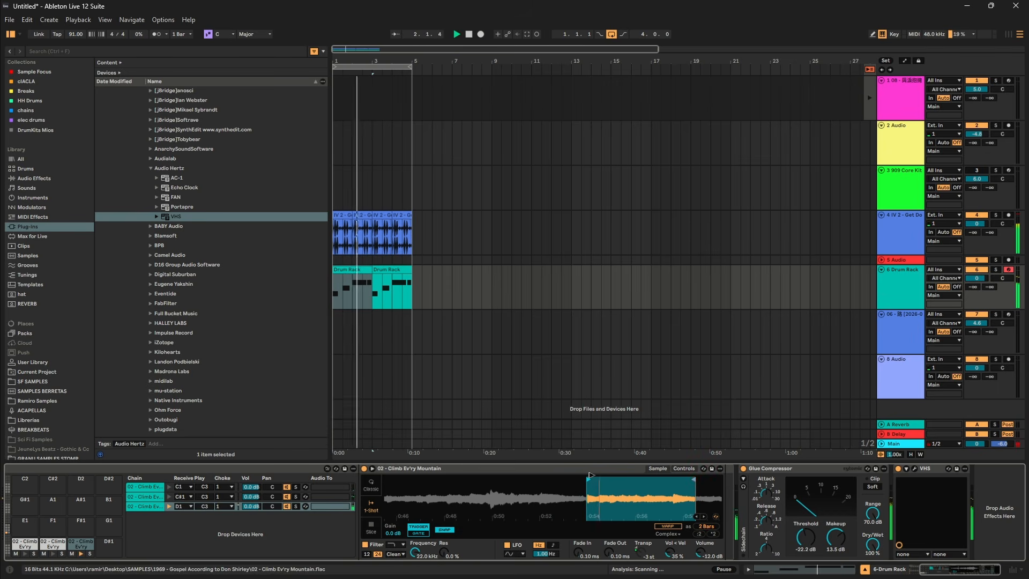
drag(589, 475, 601, 476)
click(355, 294)
key(space)
key(space)
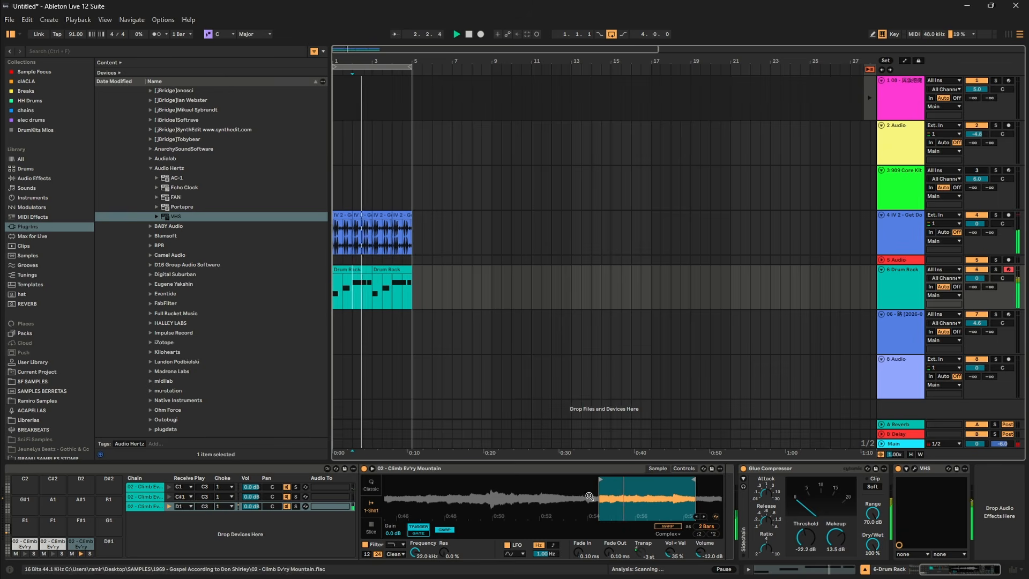
click(372, 296)
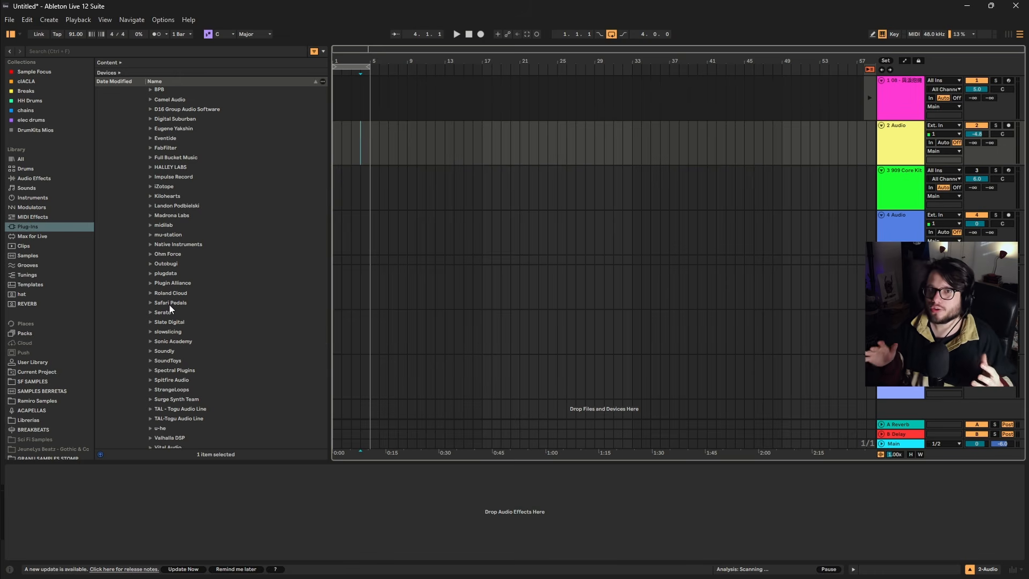
Search the plug-ins for "serat" and load Serato Sample into the arrangement.
scroll(145, 365, down, 1)
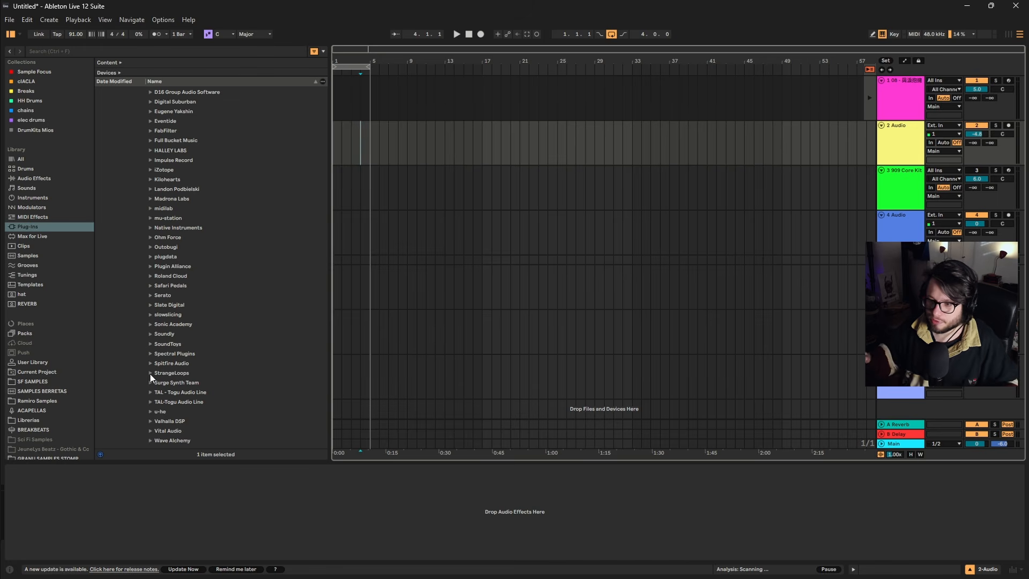
click(150, 343)
key(ctrl+f)
text(serat)
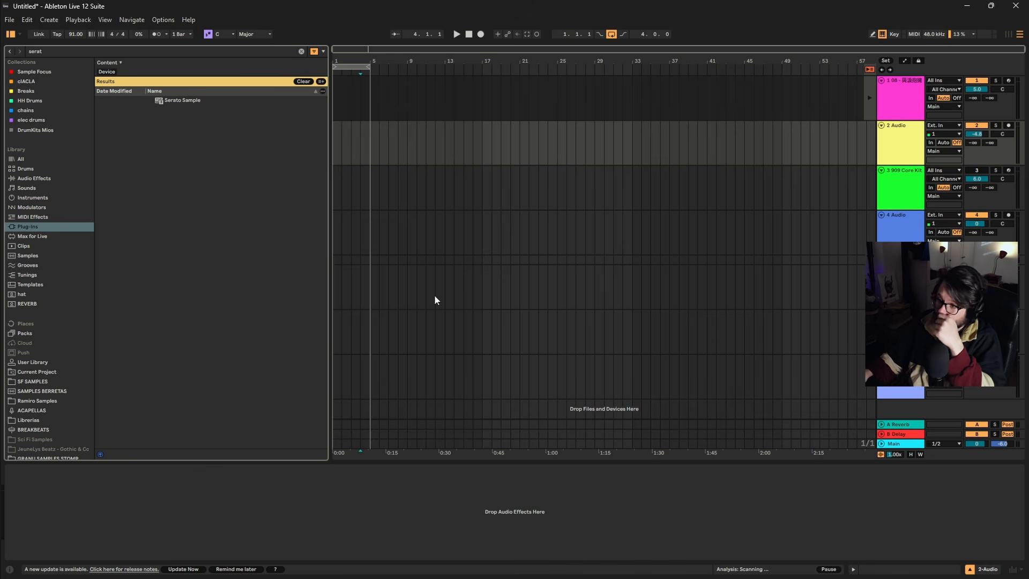
drag(182, 100, 441, 321)
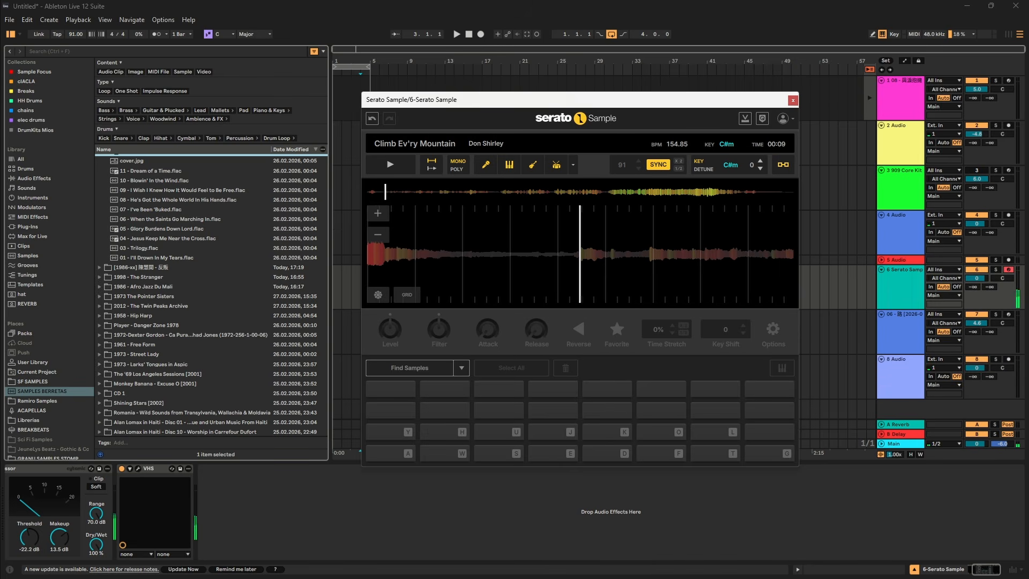
Audition Climb Ev'ry Mountain in Serato Sample and set cue points for the A and W pads during playback.
key(a)
key(a)
key(a)
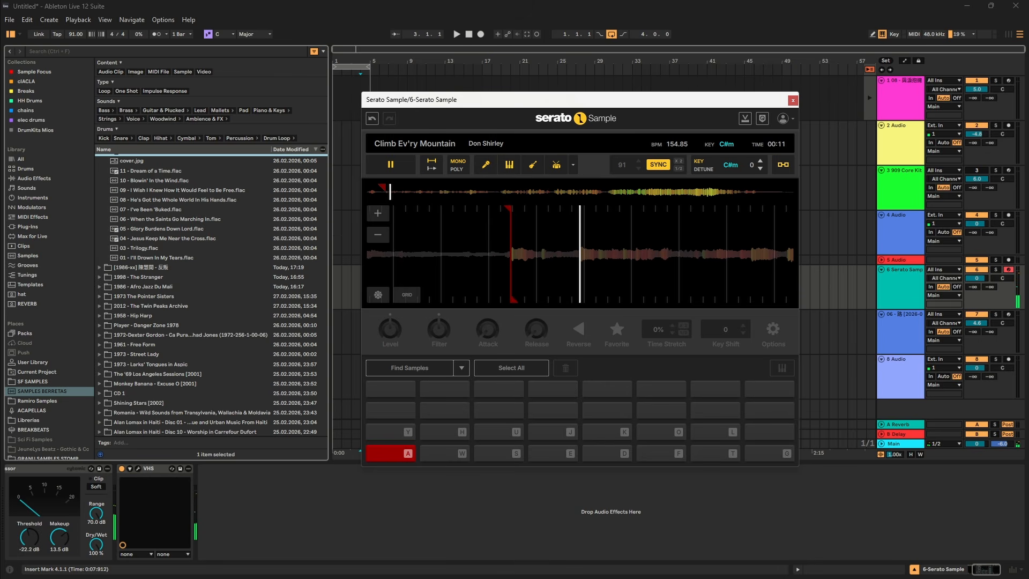
key(w)
key(a)
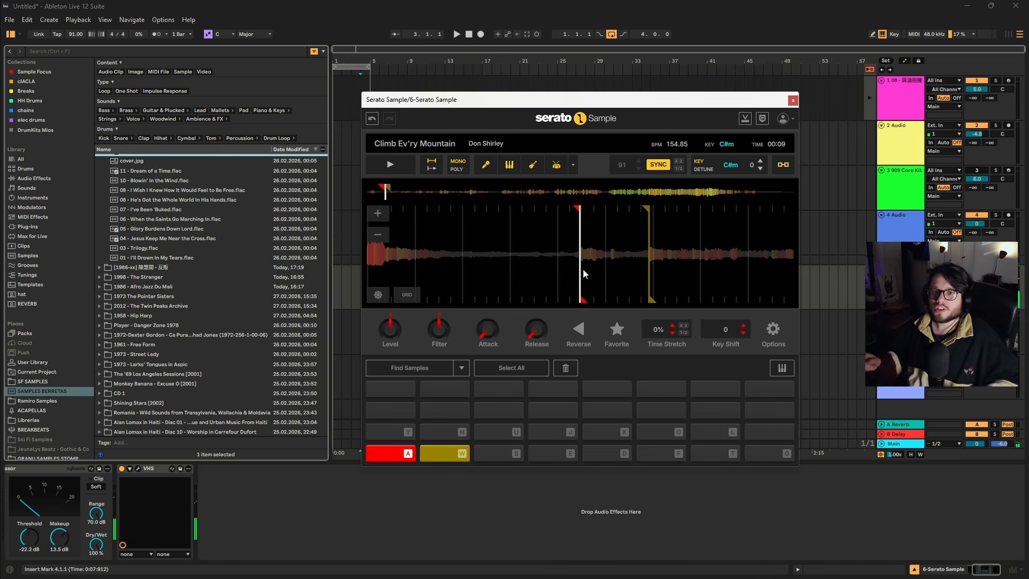